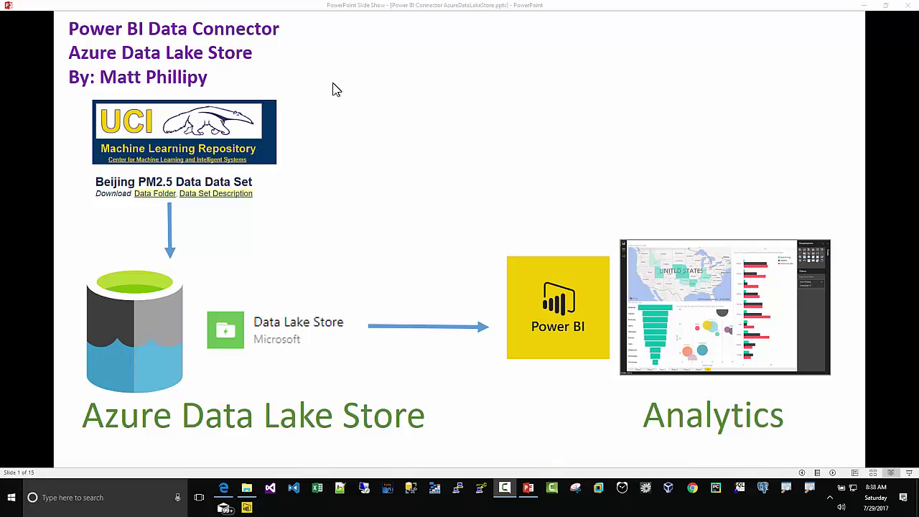
Advance the slide show to slide 2, the presenter's LinkedIn and YouTube profile slide.
click(352, 101)
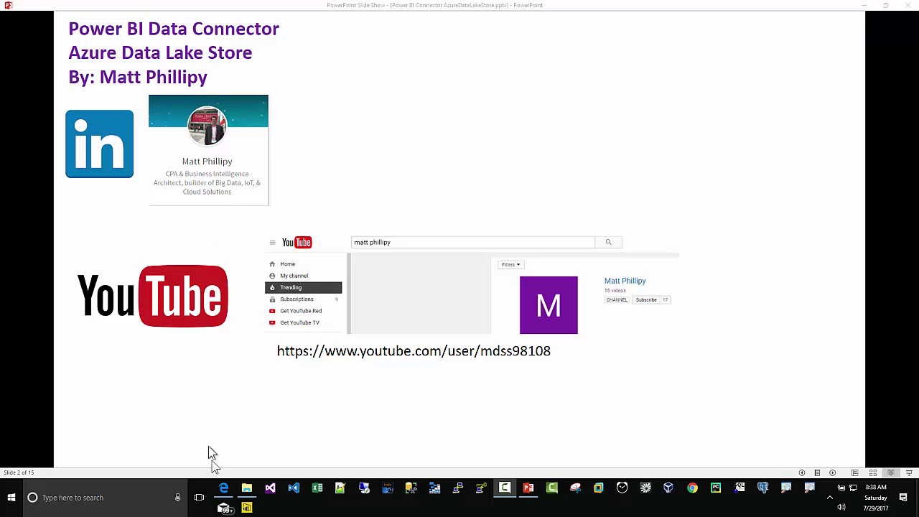
View the presenter's YouTube channel, then advance PowerPoint to slide 3's Data Lake Store diagram.
click(223, 490)
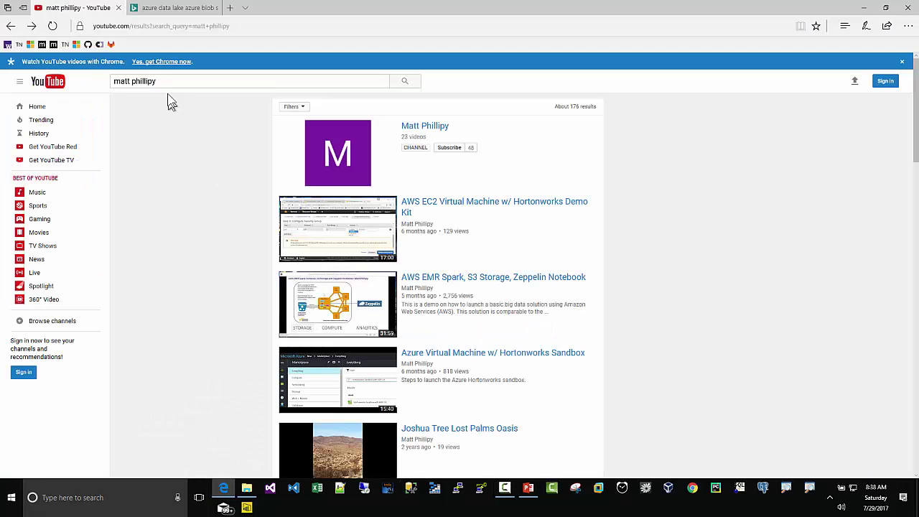
click(423, 127)
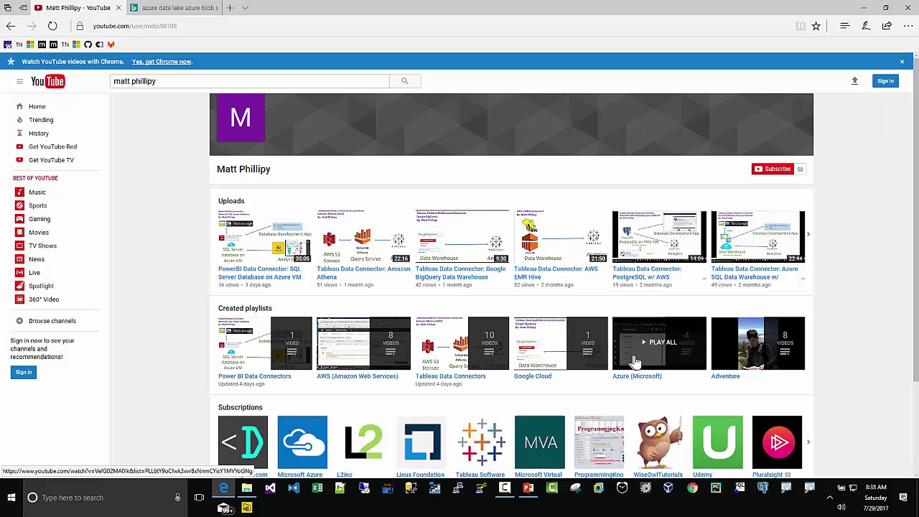
click(529, 490)
click(386, 356)
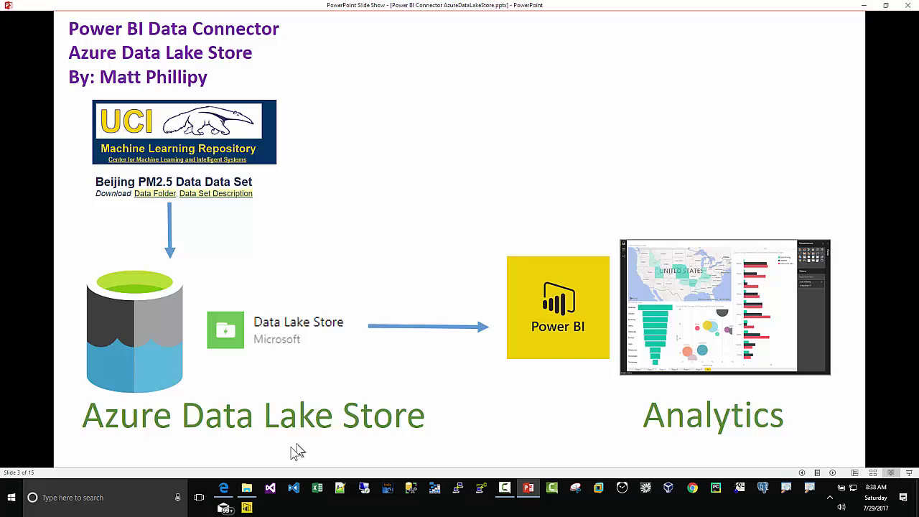
Open the first Bing result, the Docs article comparing Azure Data Lake Store and Blob Storage.
click(223, 489)
click(176, 8)
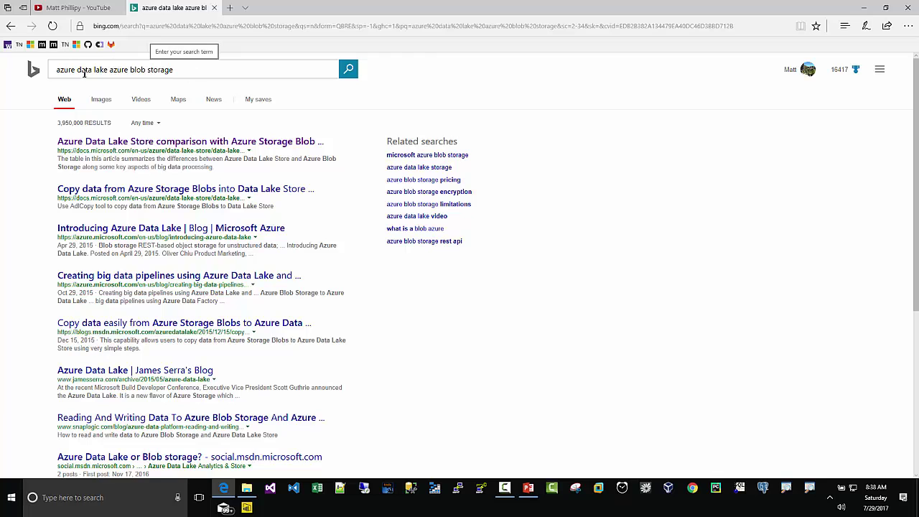
click(123, 142)
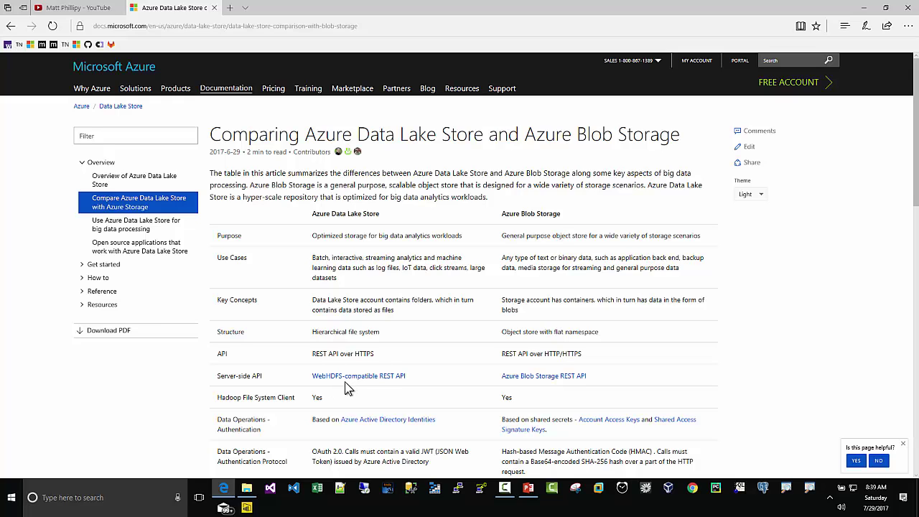
Return to the slide show and advance to slide 6's eight-step demo agenda.
click(528, 488)
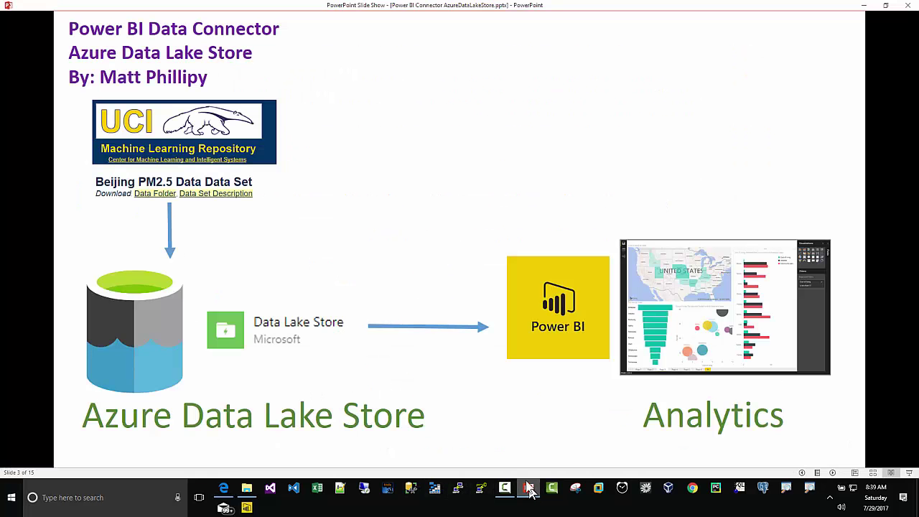
click(423, 362)
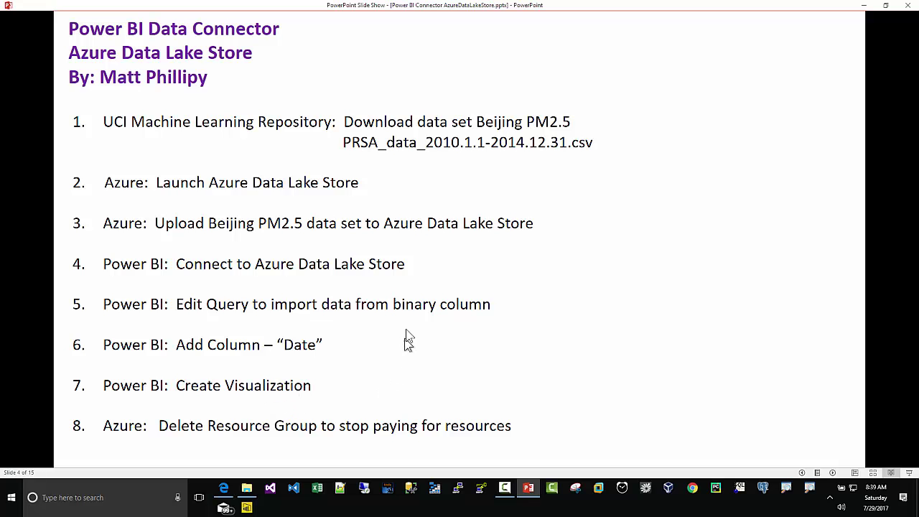
click(388, 283)
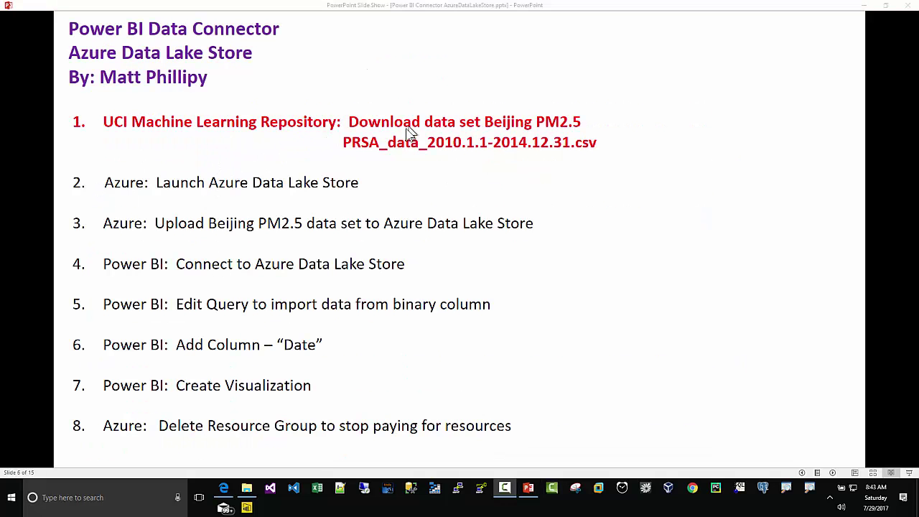
Save PRSA_data_2010.1.1-2014.12.31.csv from the UCI Beijing PM2.5 Data Folder to the computer.
click(223, 488)
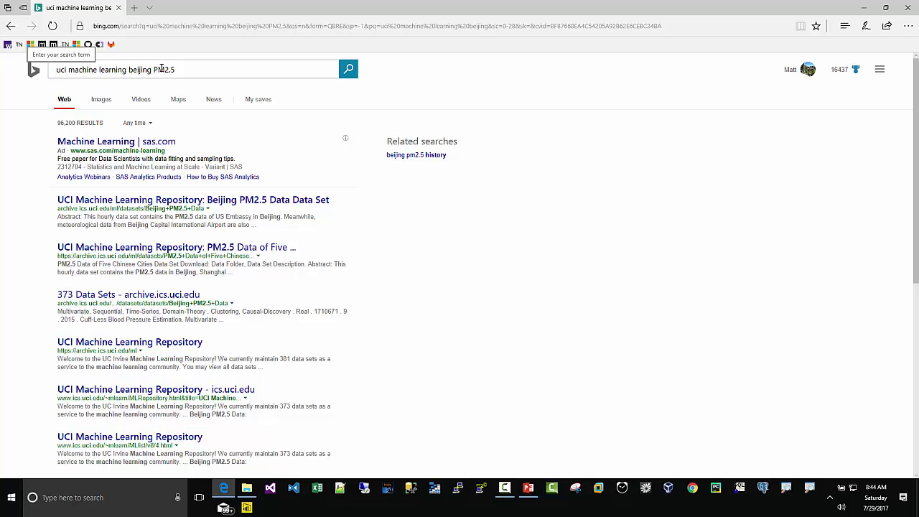
click(131, 206)
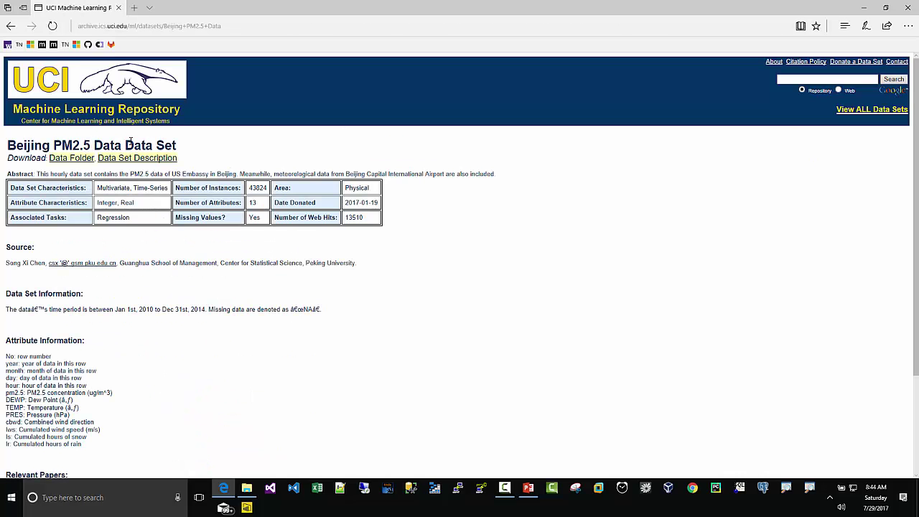
click(72, 158)
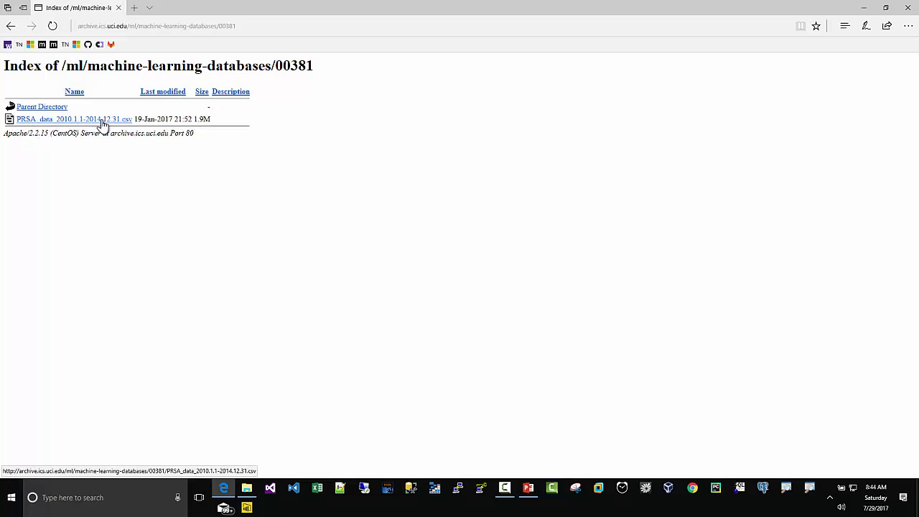
click(102, 121)
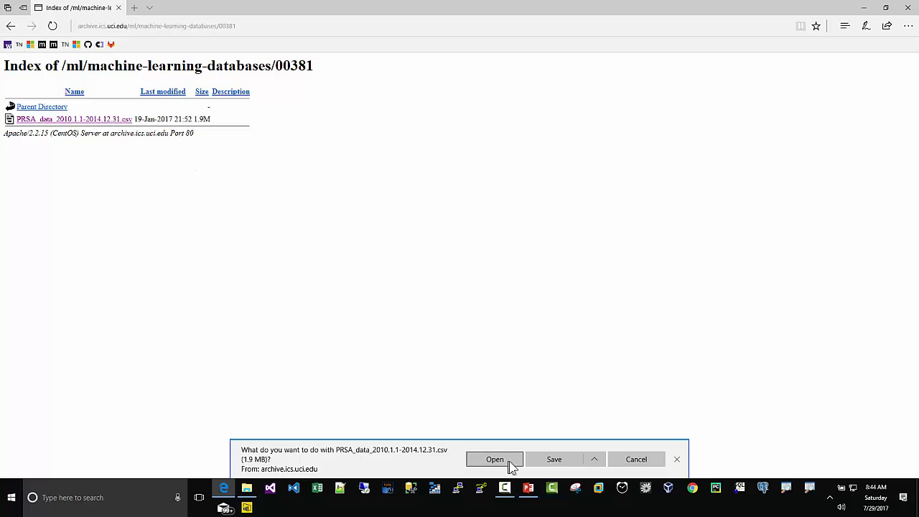
click(551, 467)
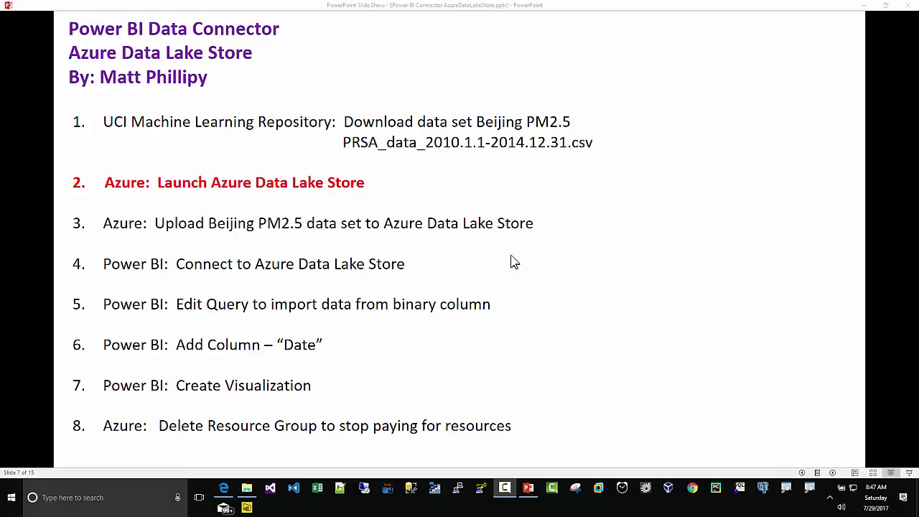
From + New on the dashboard, search 'data lake s' and pick Data Lake Store.
click(225, 489)
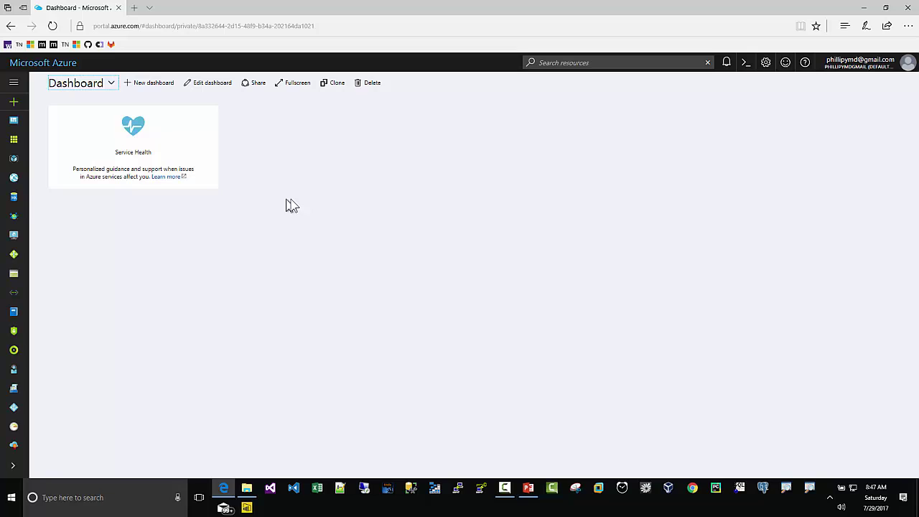
click(31, 66)
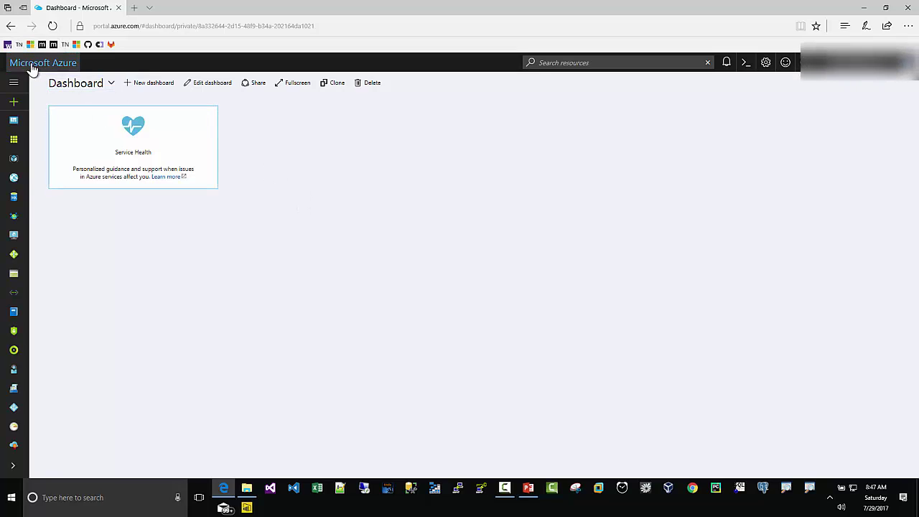
click(13, 104)
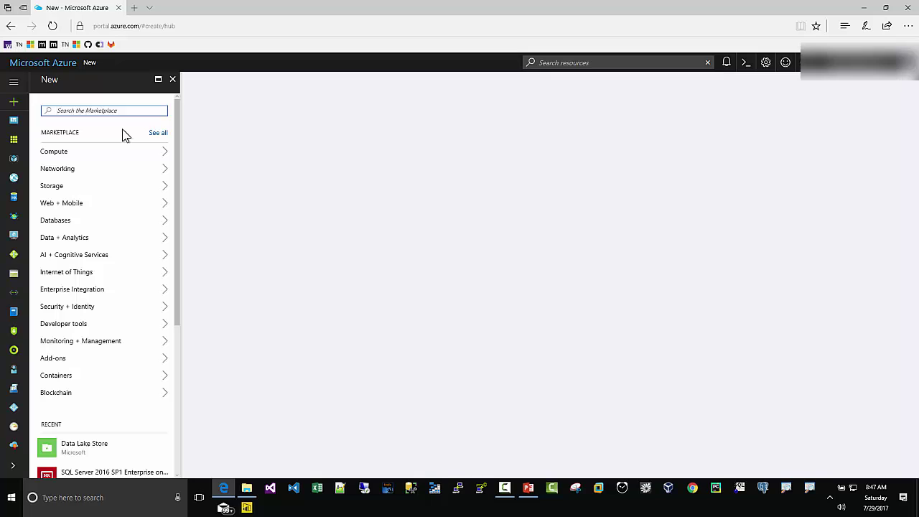
text(data lake s)
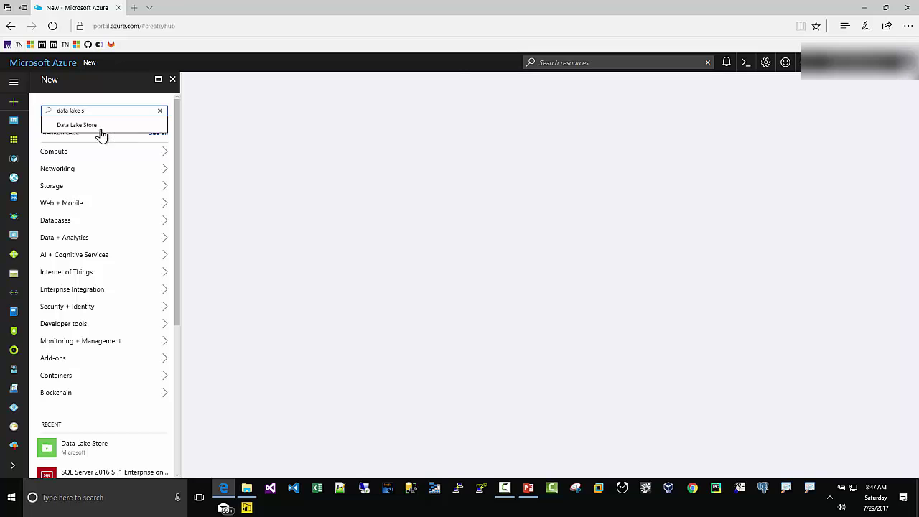
click(102, 127)
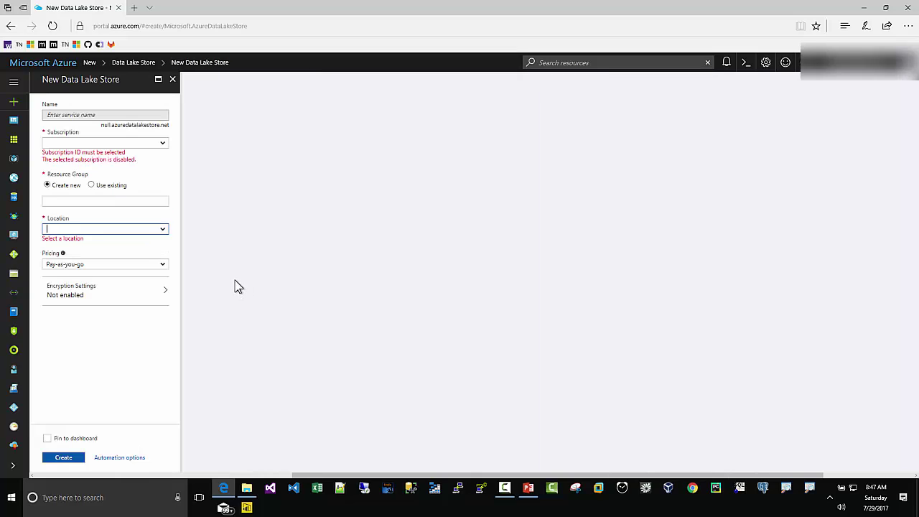
Name the store and new resource group powerbiadldemo, keep East US 2, and pin to dashboard.
click(70, 114)
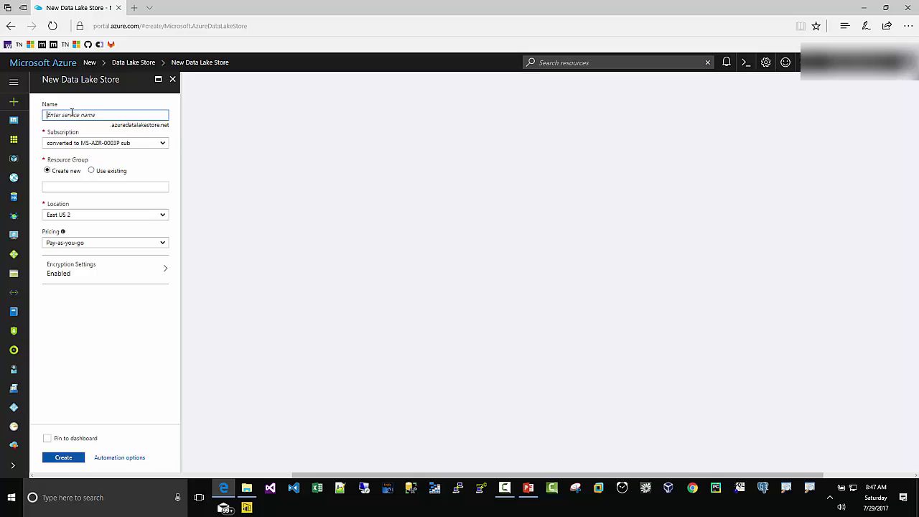
text(powerbiadl)
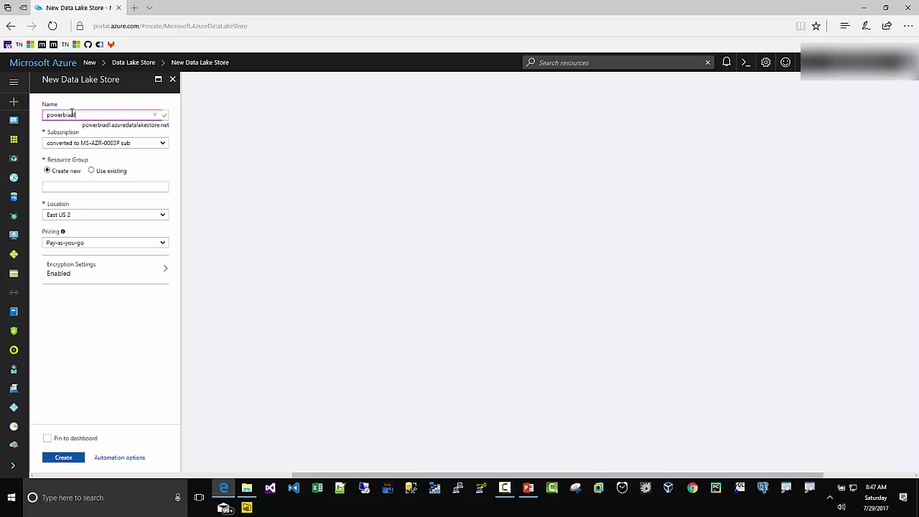
text(demo)
click(69, 187)
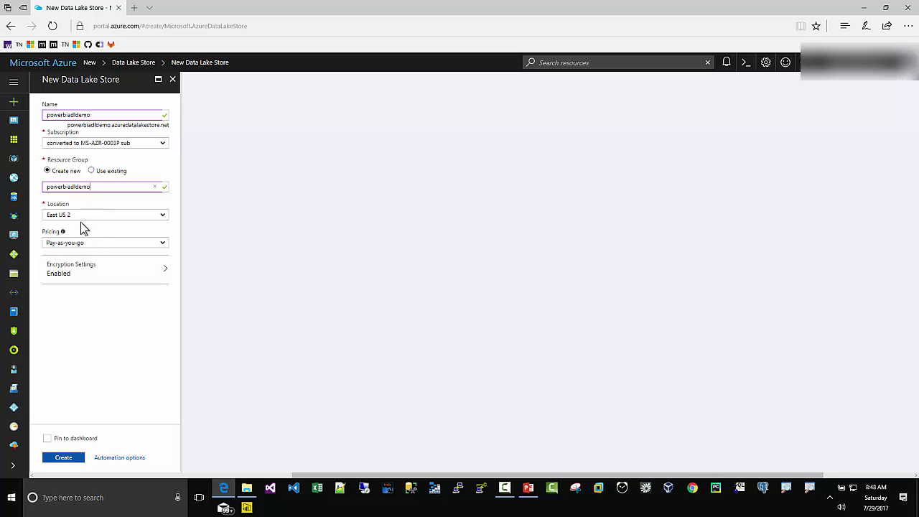
click(162, 214)
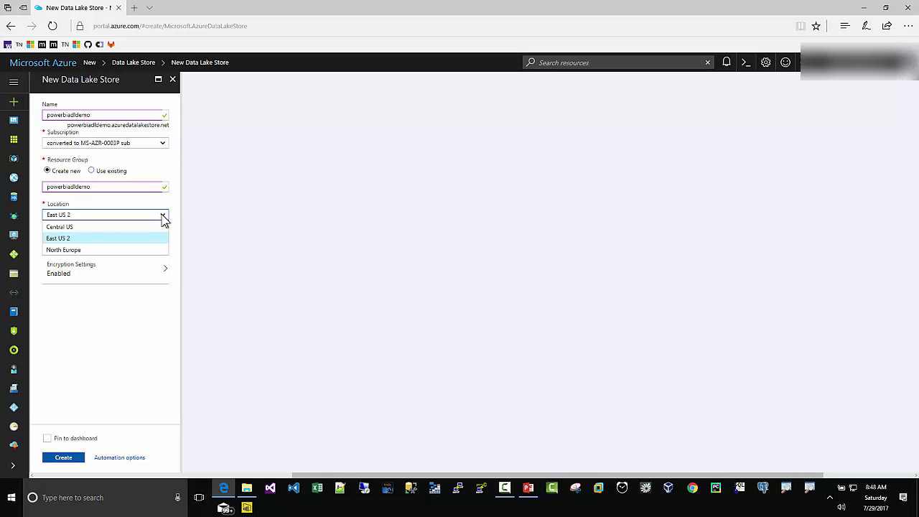
click(82, 238)
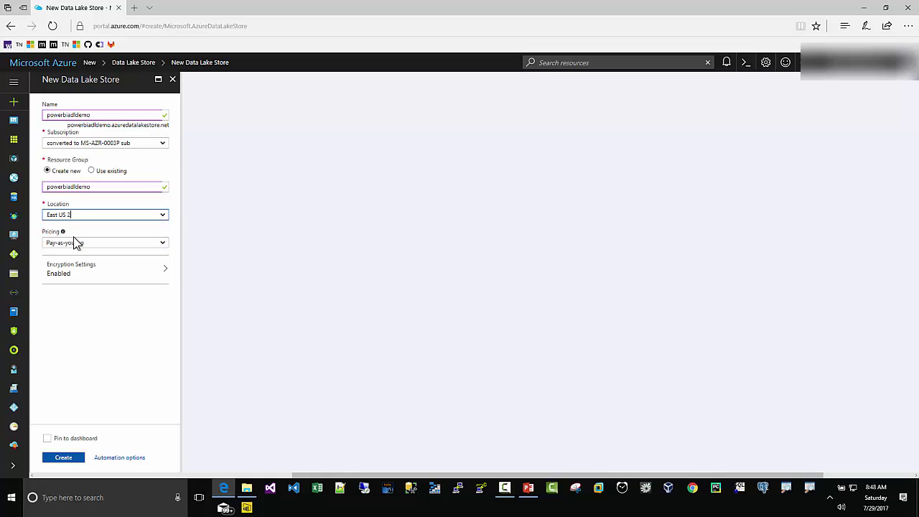
click(47, 438)
Submit creation of the powerbiadldemo store and launch the Alarms & Clock app.
click(64, 457)
click(76, 502)
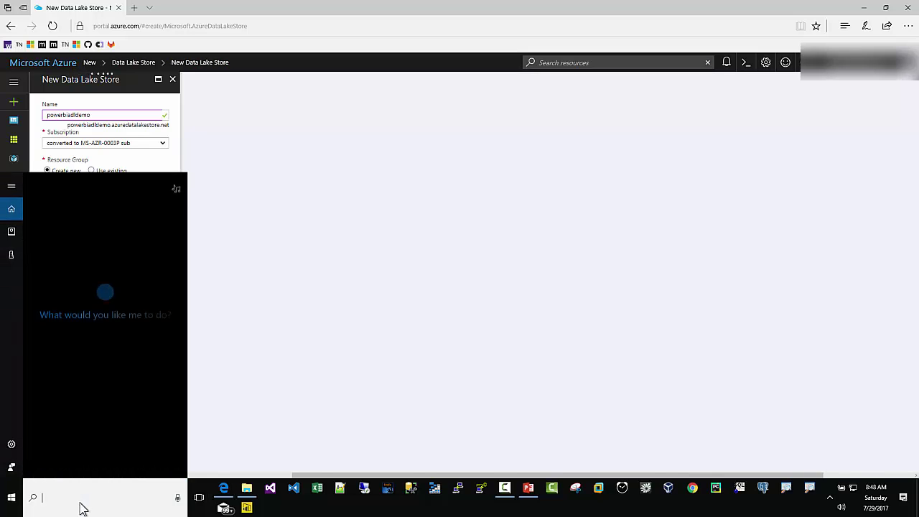
text(clock)
key(Return)
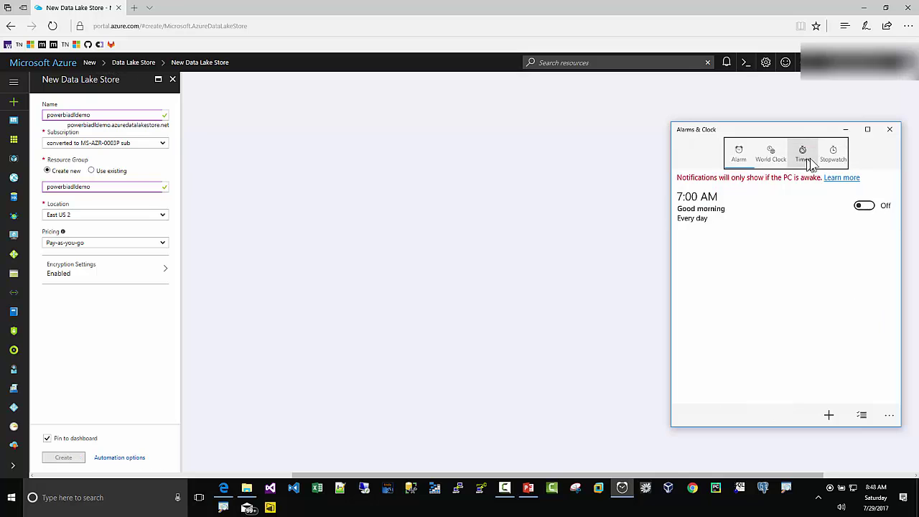
Reset and run the stopwatch during deployment, stopping it once the store shows Running.
click(833, 155)
click(787, 229)
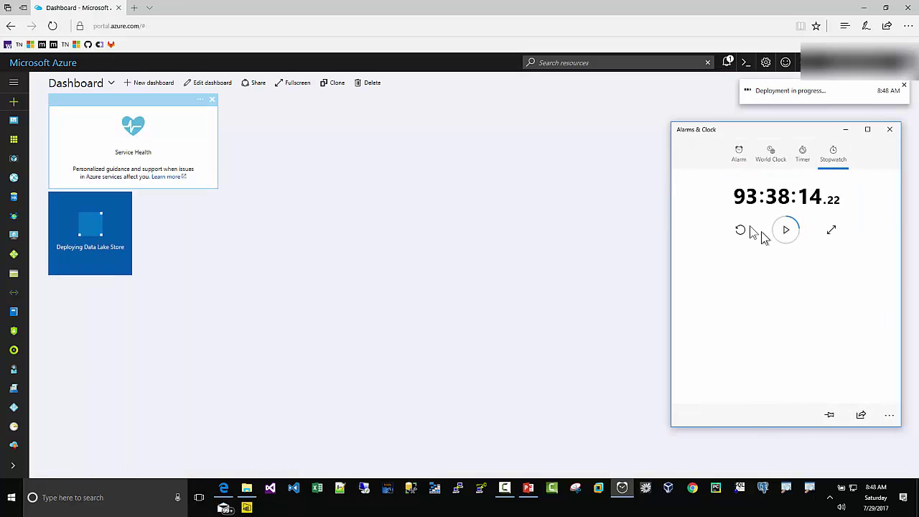
click(741, 230)
click(786, 230)
drag(742, 131, 452, 131)
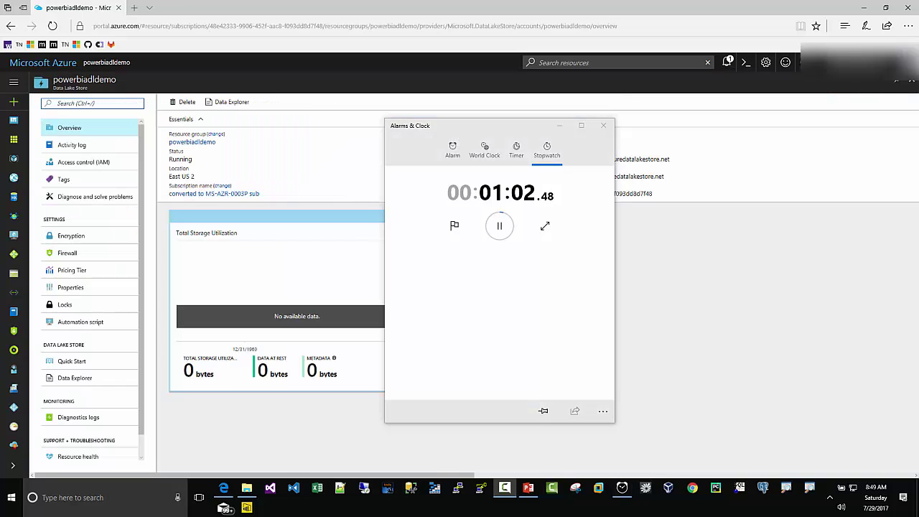
click(500, 229)
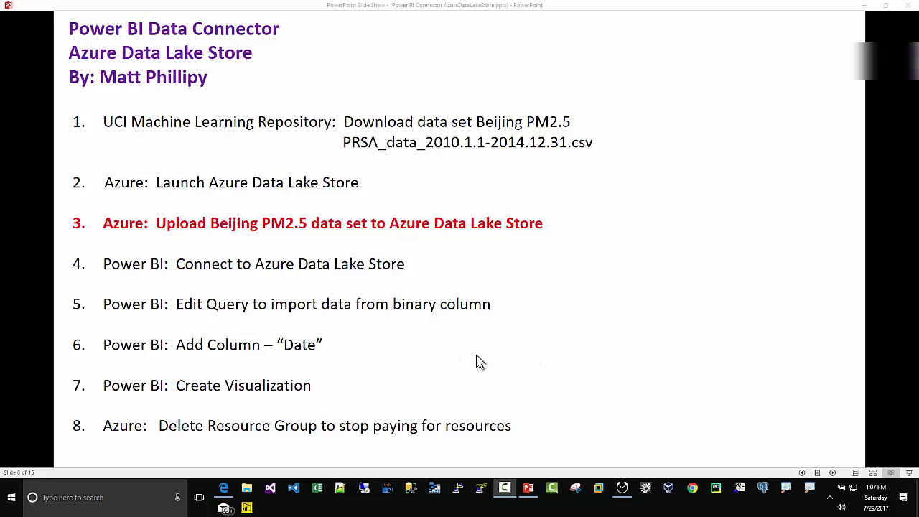
Upload PRSA_data_2010.1.1-2014.12.31 (3).csv into powerbiadldemo through Data Explorer.
click(223, 491)
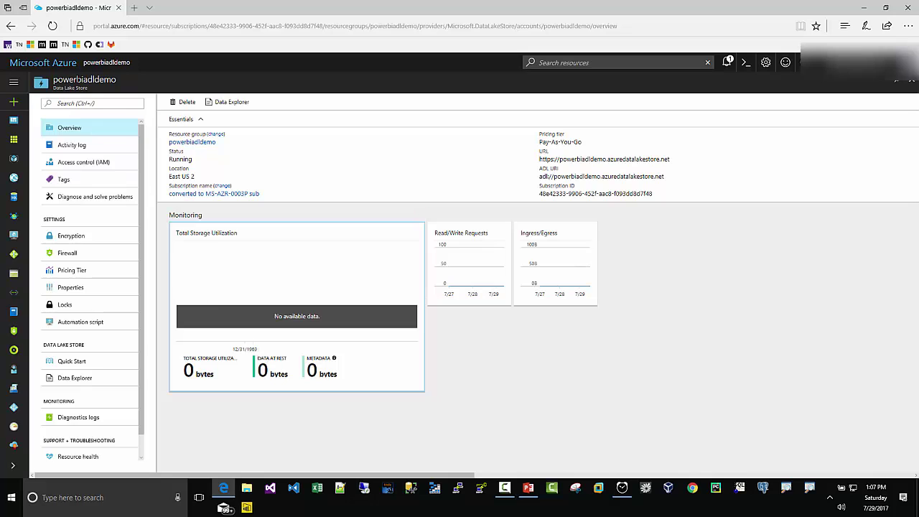
click(216, 101)
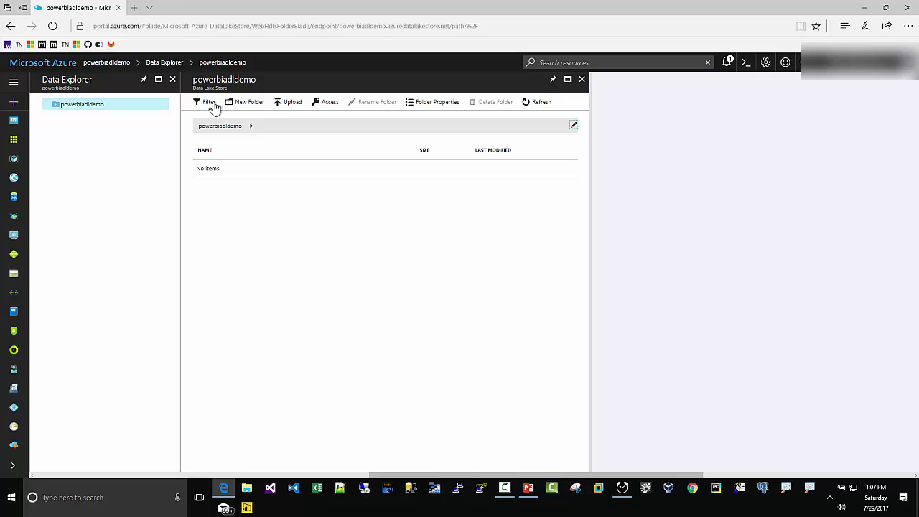
click(289, 107)
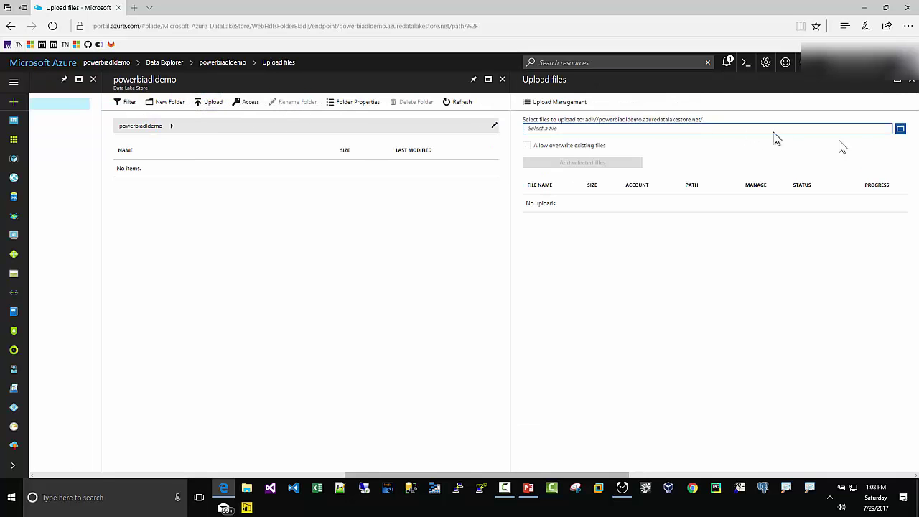
click(901, 131)
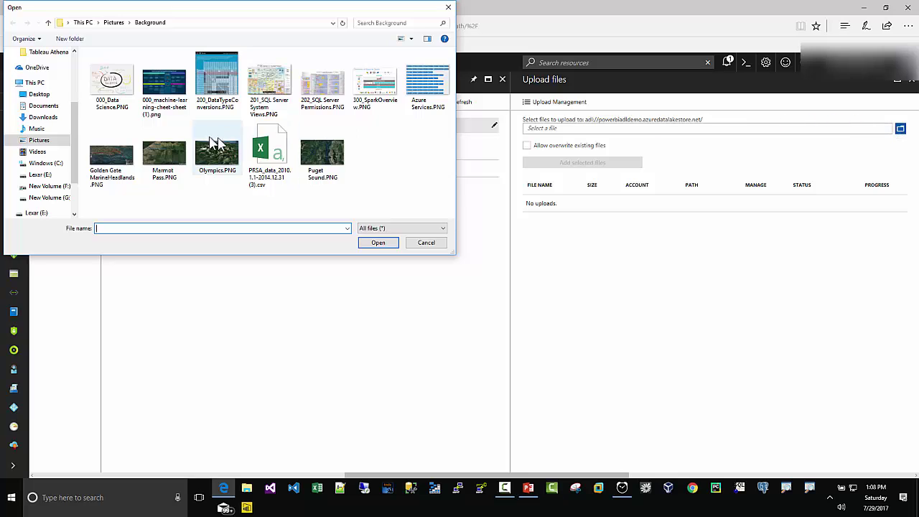
click(279, 147)
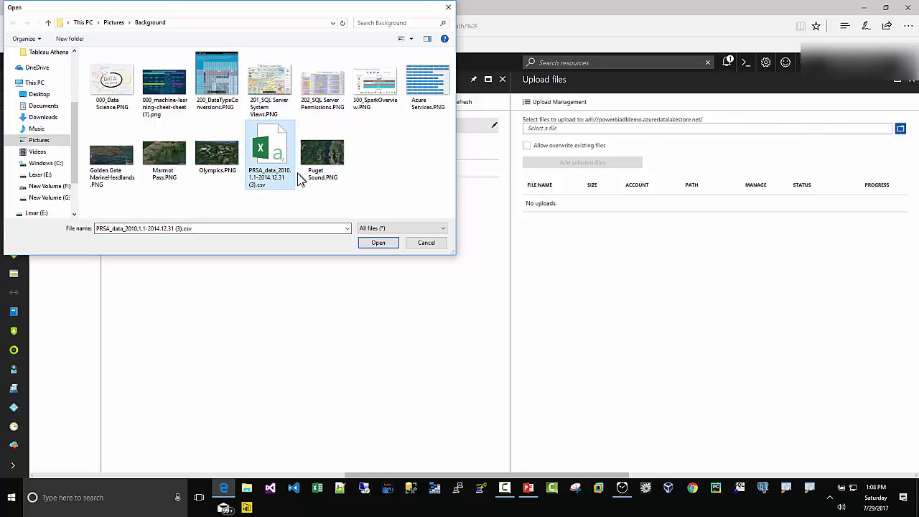
click(379, 242)
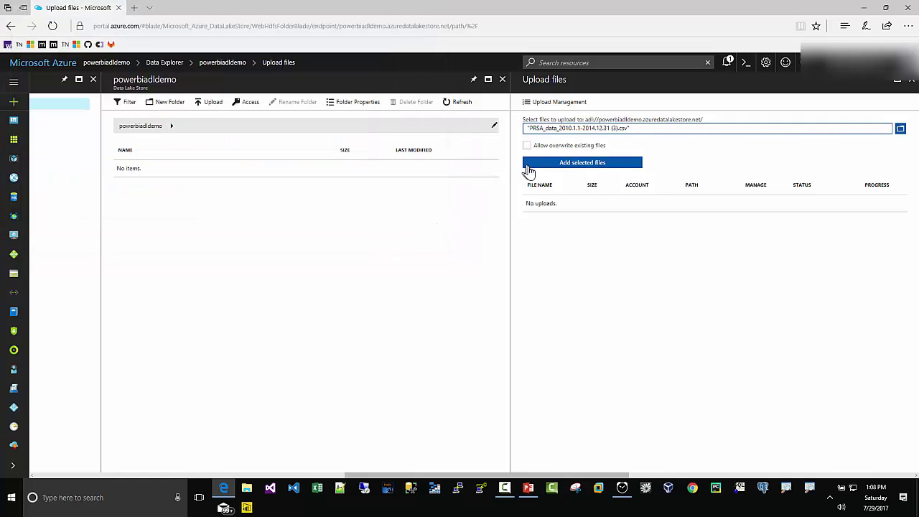
click(553, 167)
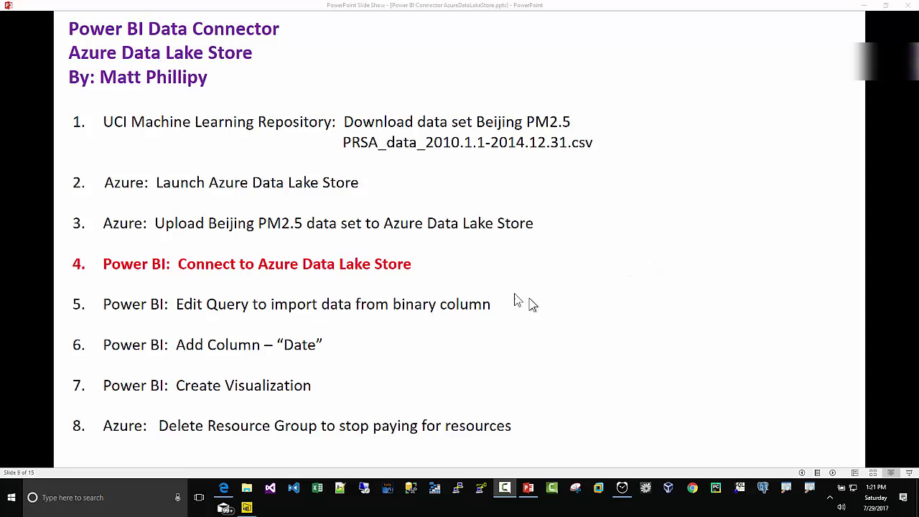
Show Power BI Desktop's About dialog: version 2.48.4792.721 64-bit, July 2017.
click(246, 508)
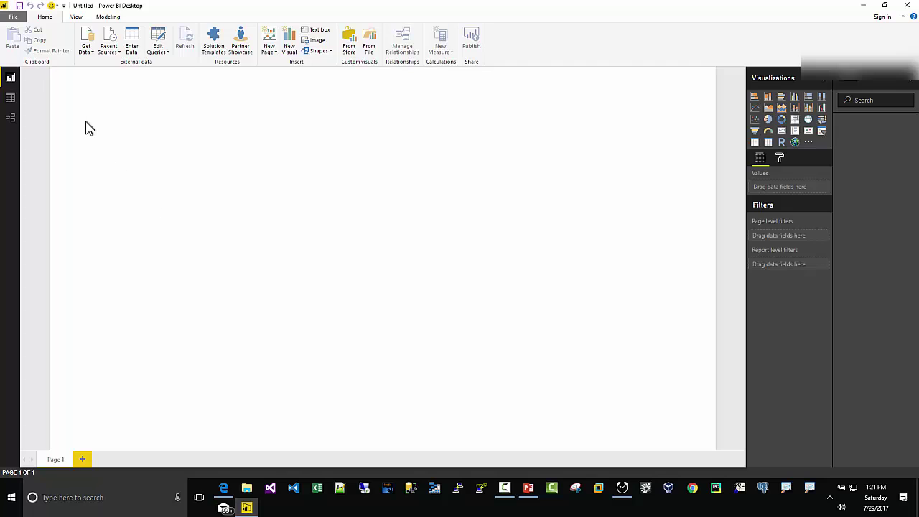
click(11, 18)
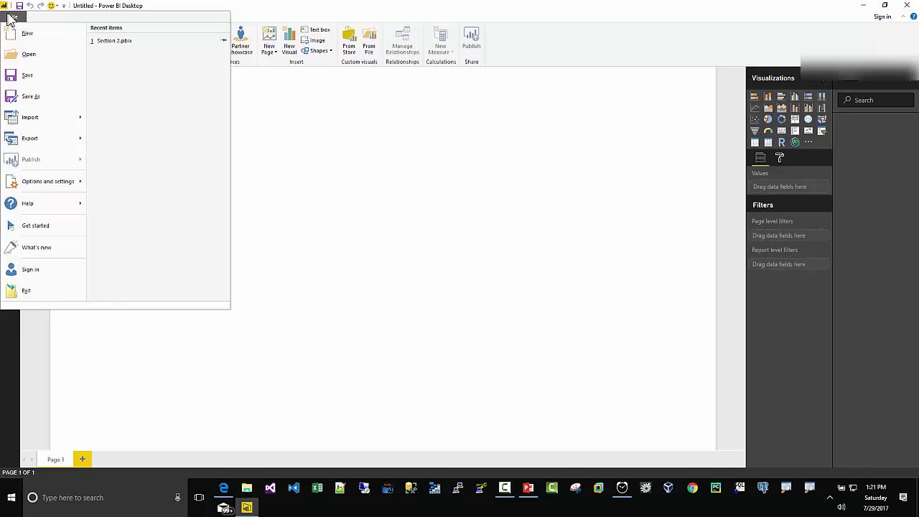
mouse_move(34, 204)
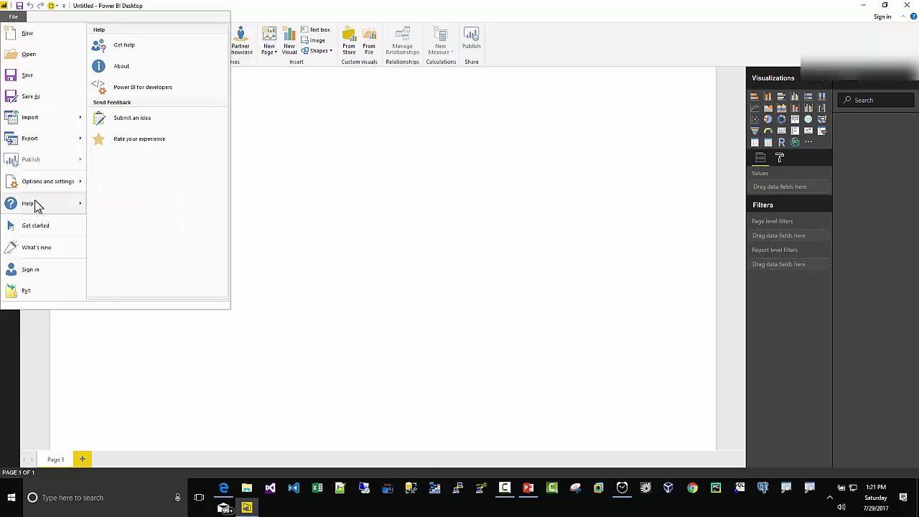
click(115, 67)
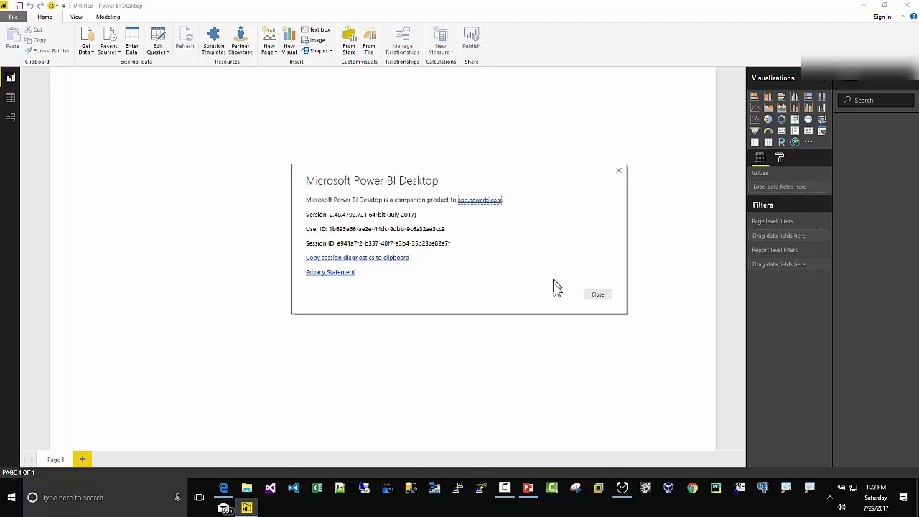
Dismiss the About box and bring up Get Data's full list of data sources.
click(601, 296)
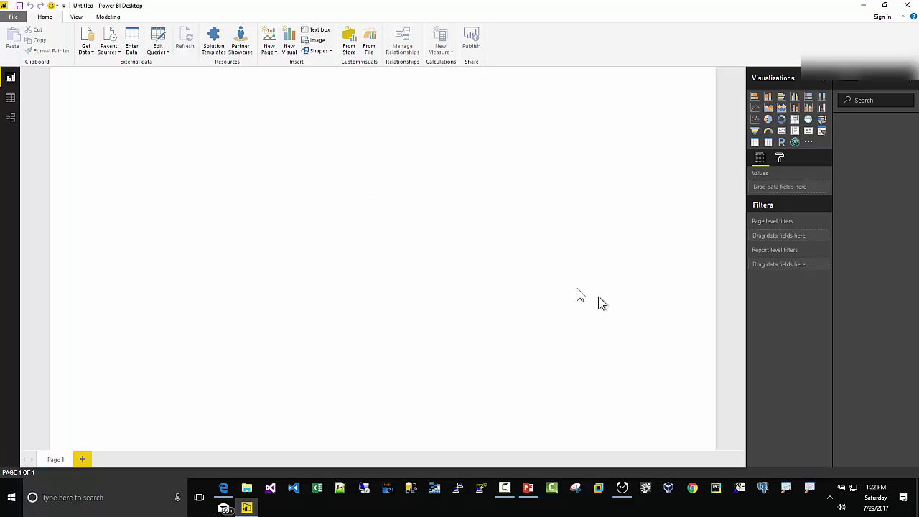
click(86, 50)
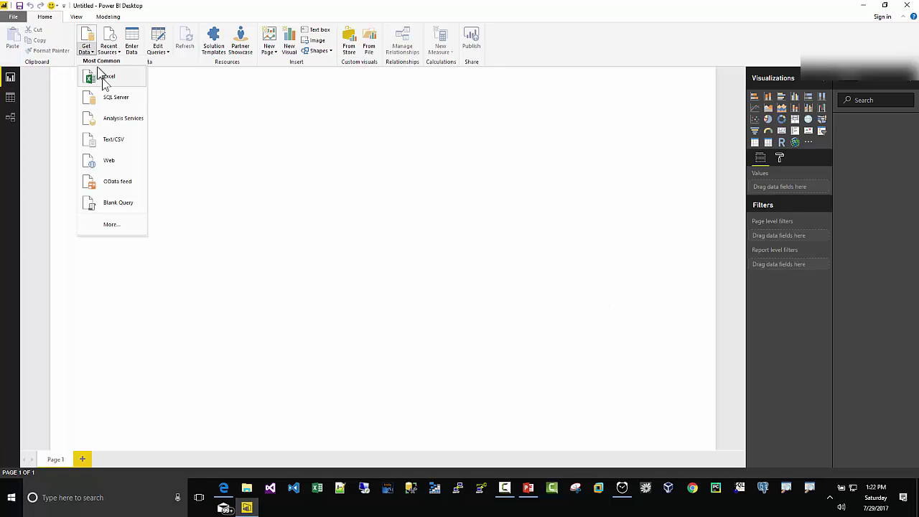
click(112, 225)
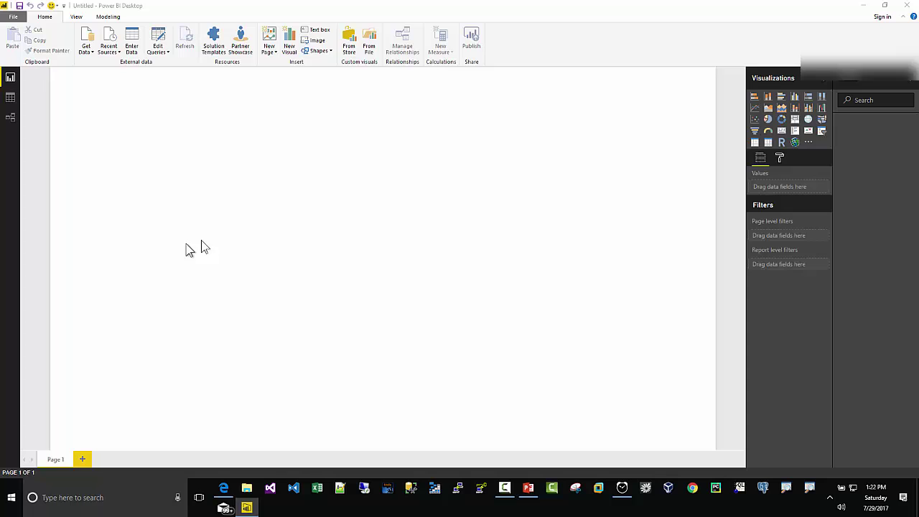
scroll(491, 261, down, 6)
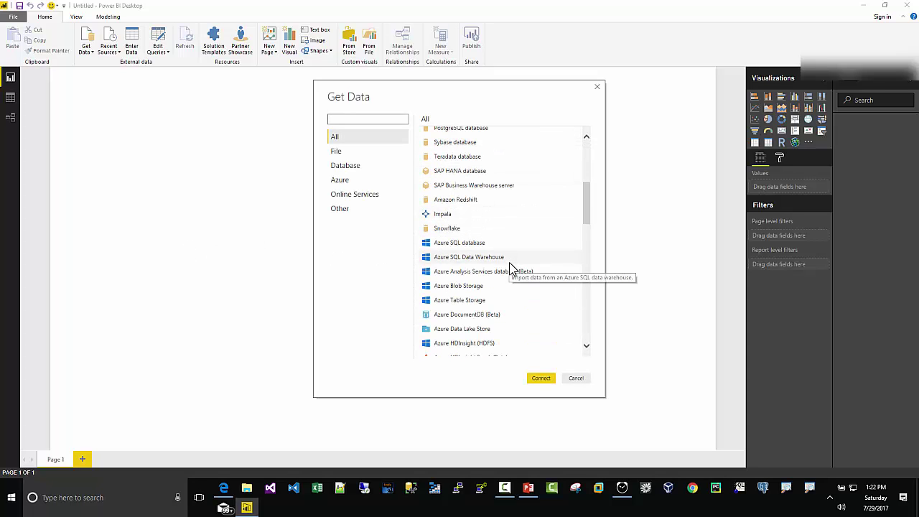
scroll(513, 274, down, 1)
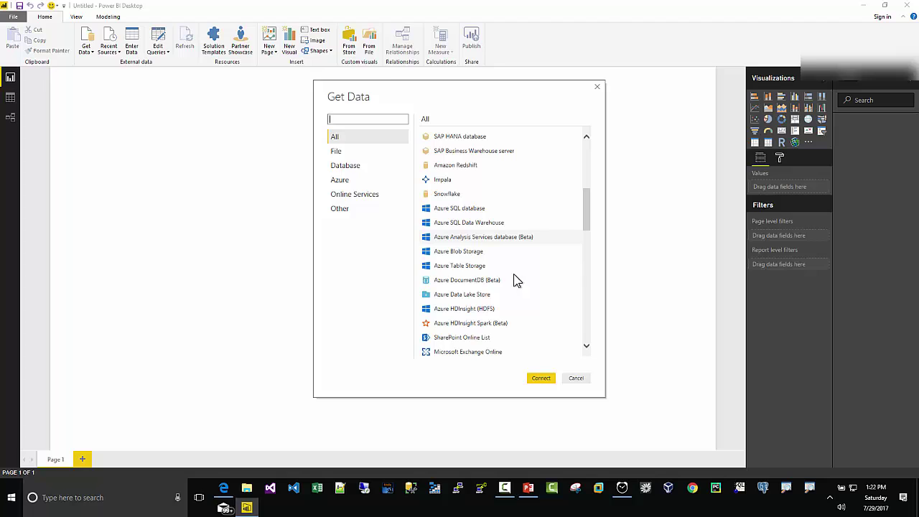
Start an Azure Data Lake Store connection, then switch to the Azure portal in Edge.
click(476, 294)
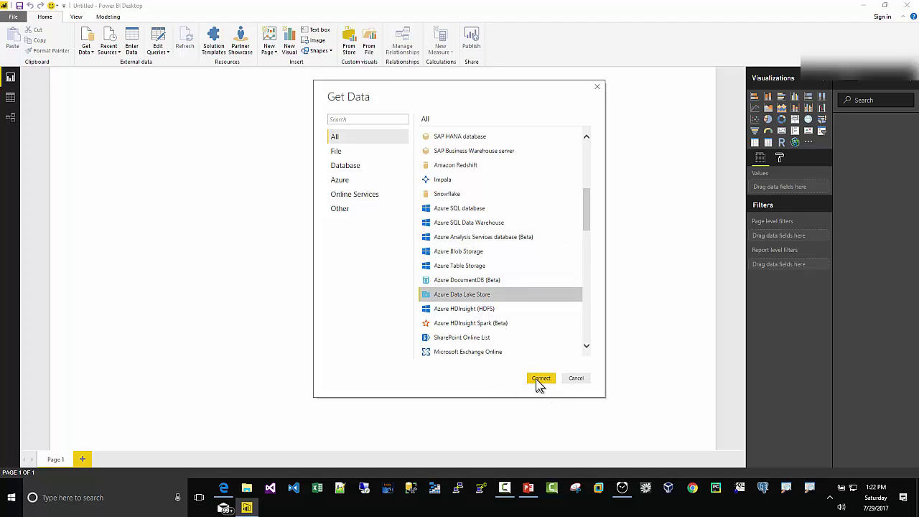
click(536, 380)
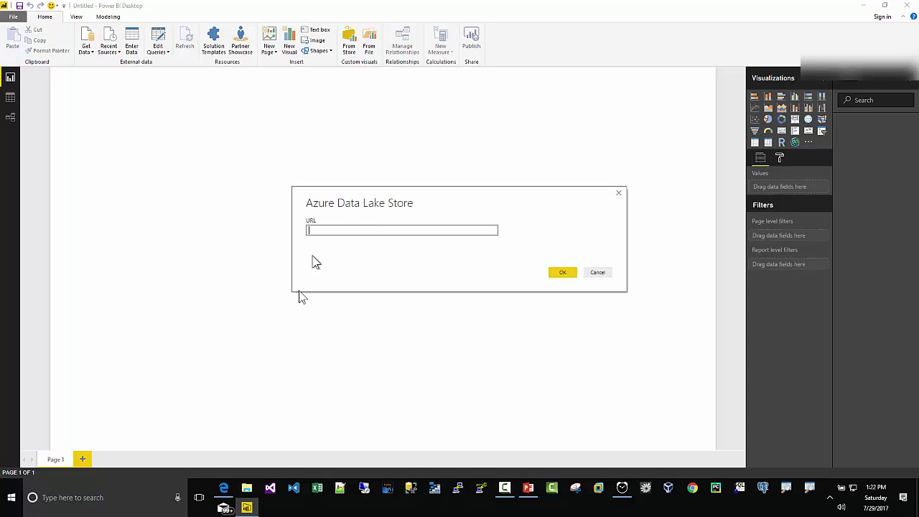
click(224, 489)
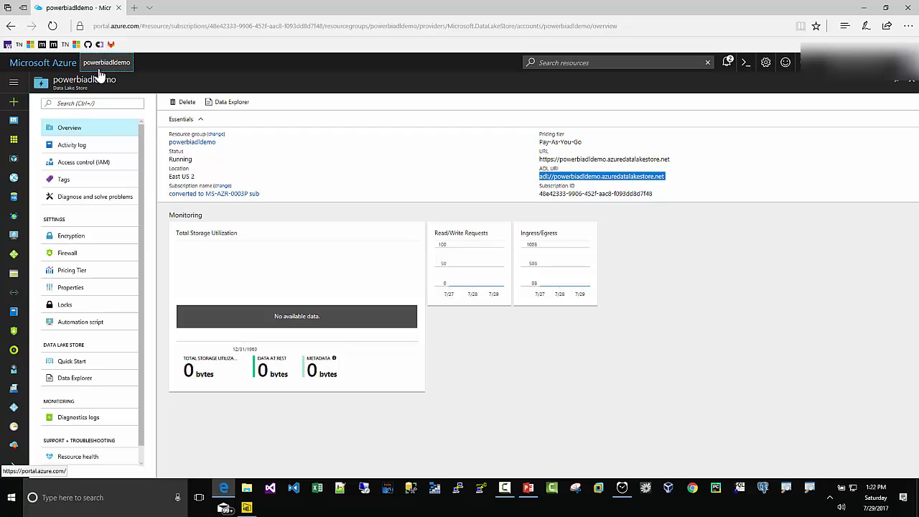
From the Dashboard's powerbiadldemo tile, copy the ADL URI adl://powerbiadldemo.azuredatalakestore.net.
click(50, 65)
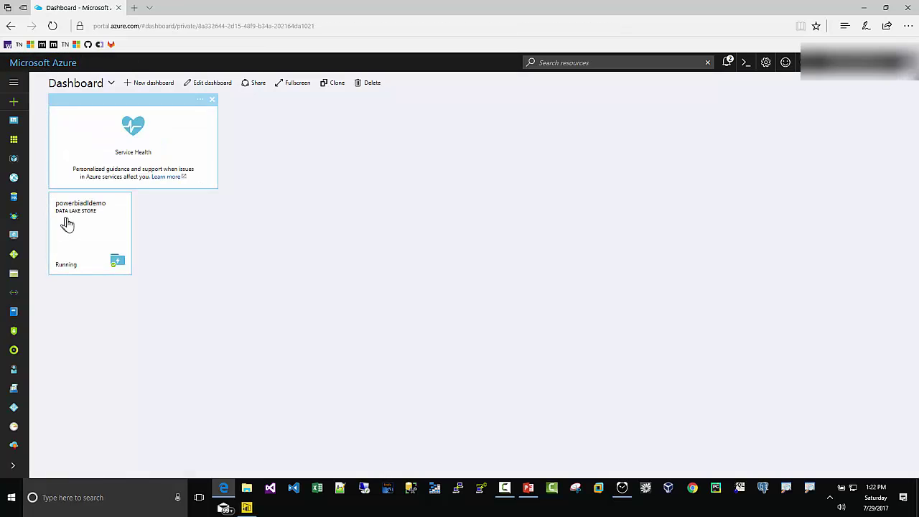
click(77, 234)
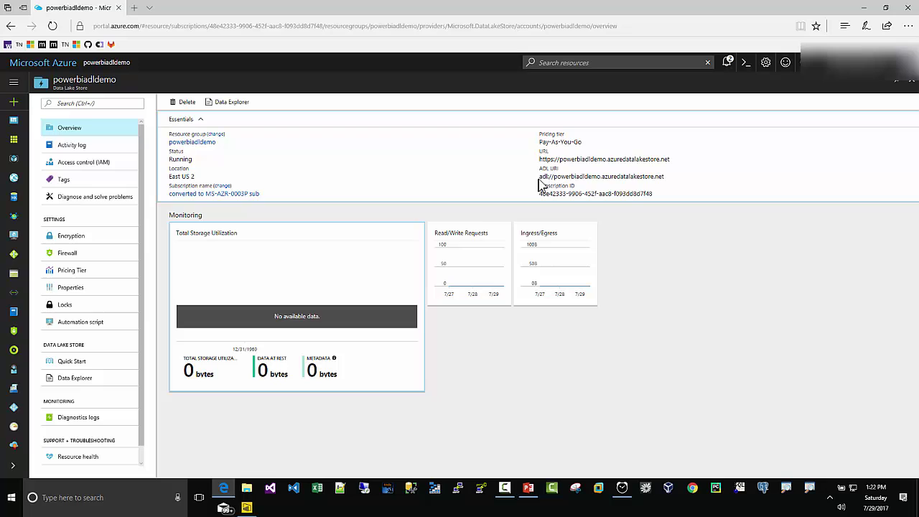
drag(540, 176, 659, 182)
right_click(659, 182)
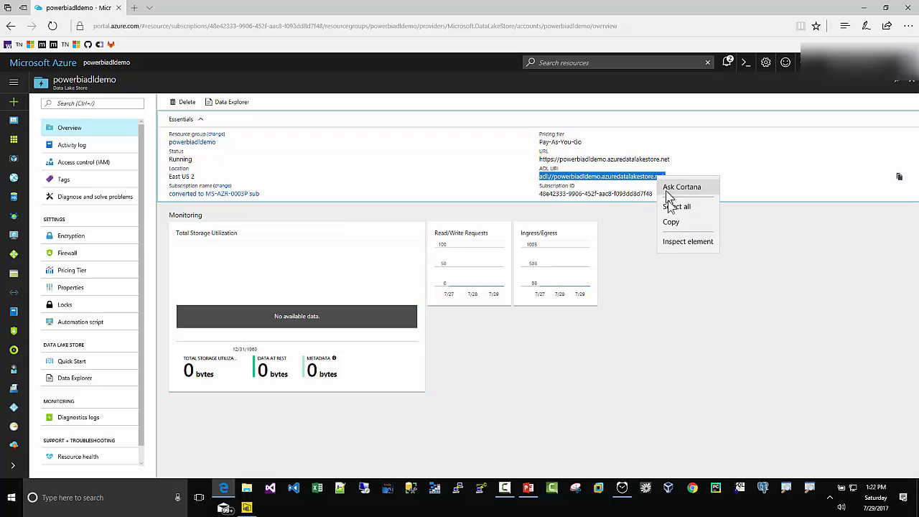
click(671, 228)
Paste the ADL URI into Power BI's Data Lake Store URL box and confirm it.
click(247, 508)
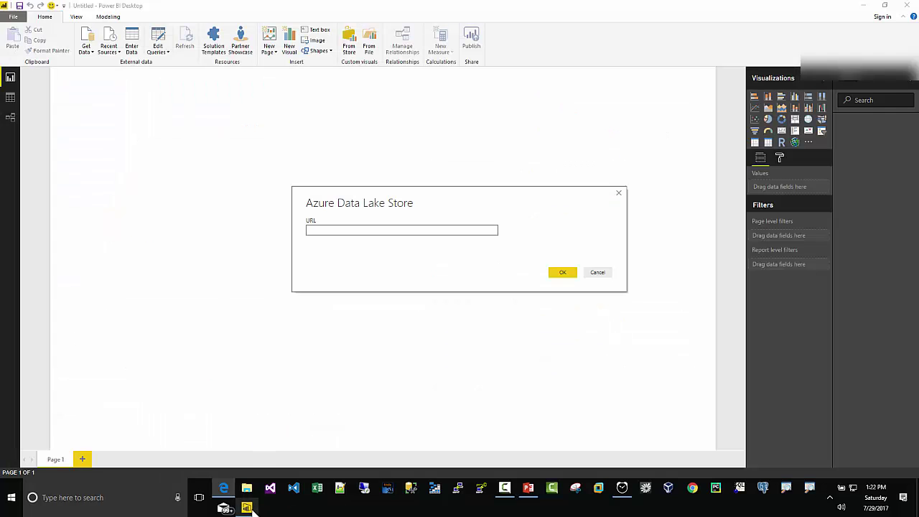
right_click(323, 228)
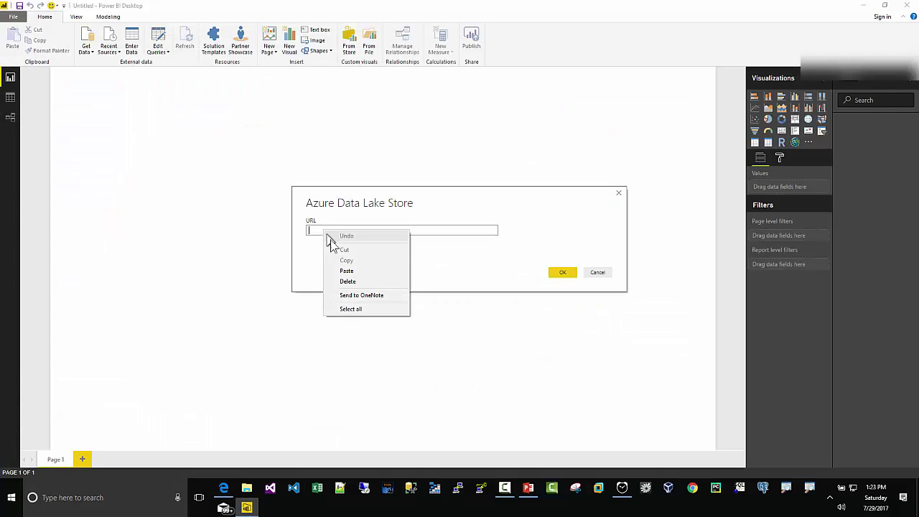
click(349, 268)
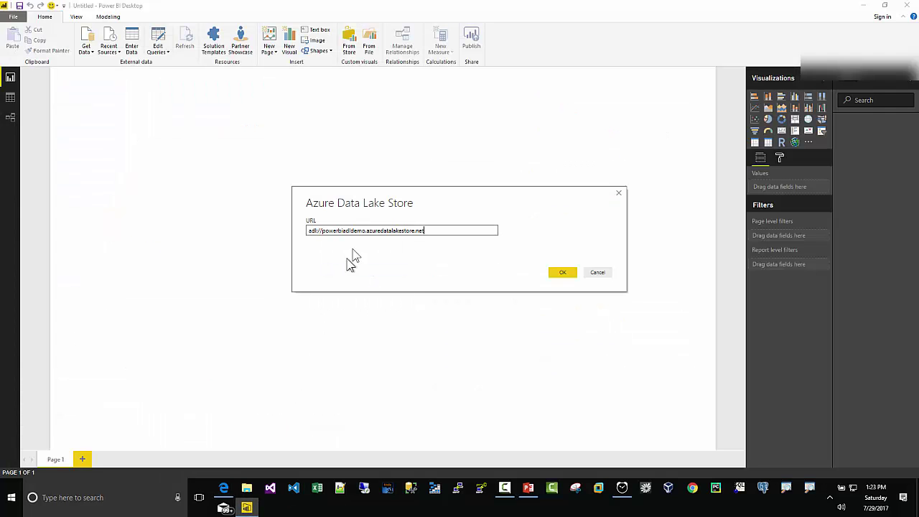
click(562, 272)
click(223, 487)
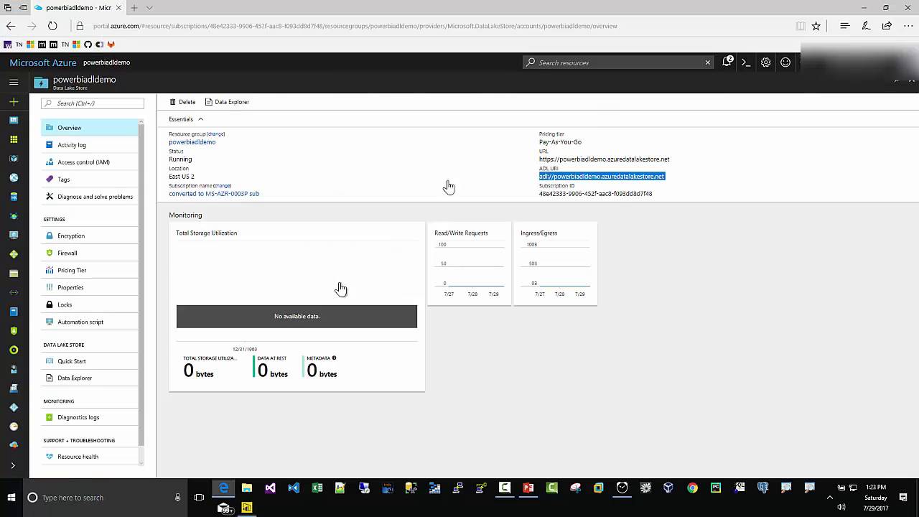
click(225, 489)
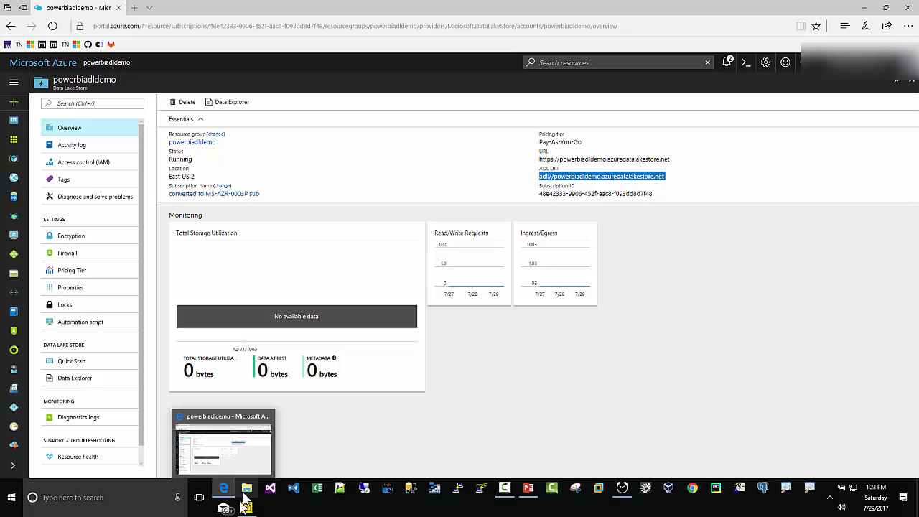
click(246, 508)
click(559, 273)
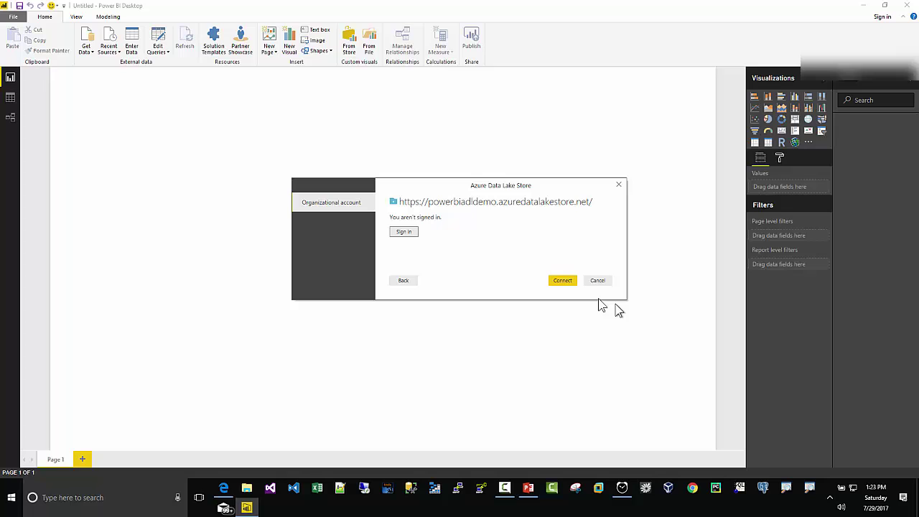
Sign in with the organisational account and connect to the powerbiadldemo store.
click(558, 284)
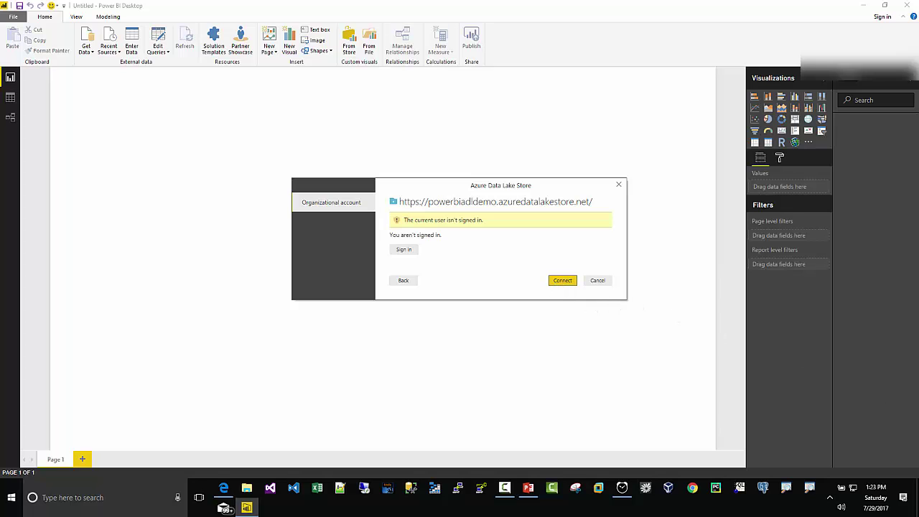
click(398, 253)
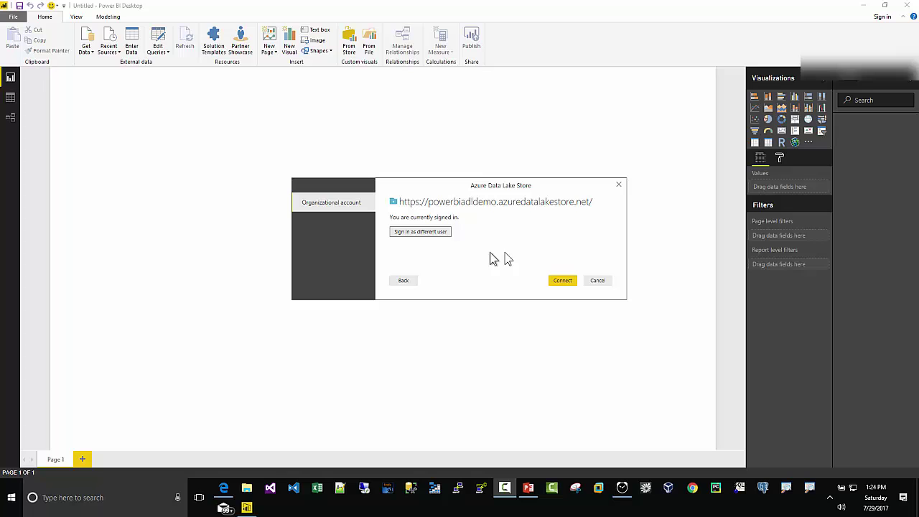
click(565, 283)
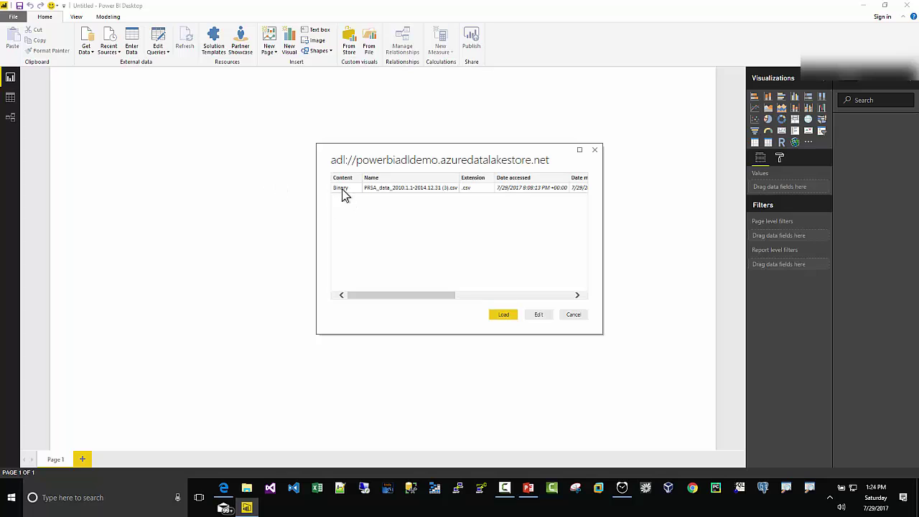
Load the store's file listing as Query1, apply pending changes, and open Data view.
click(499, 314)
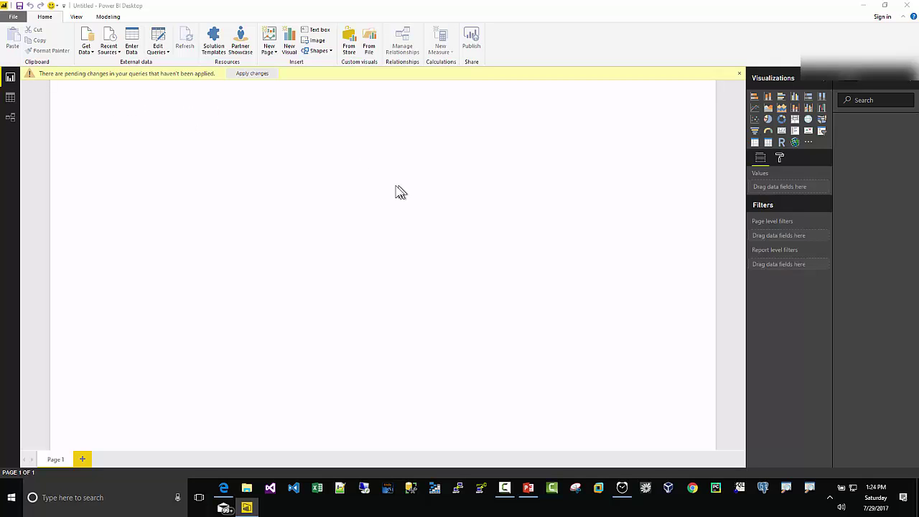
click(242, 74)
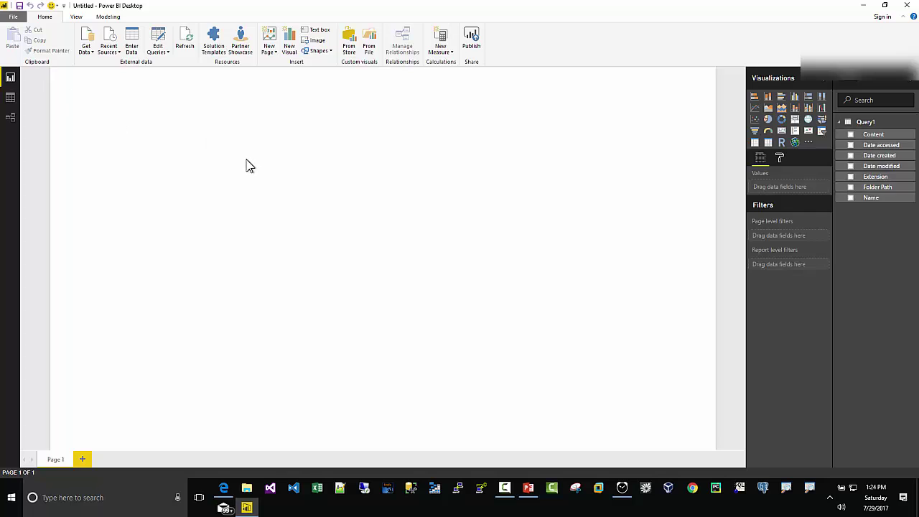
click(10, 99)
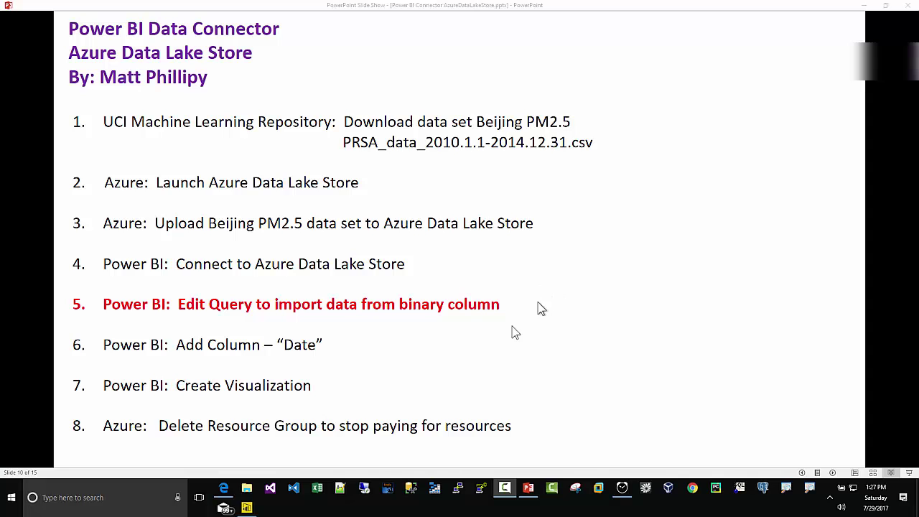
Leave the PowerPoint agenda slide and return to the Power BI Query Editor.
click(246, 508)
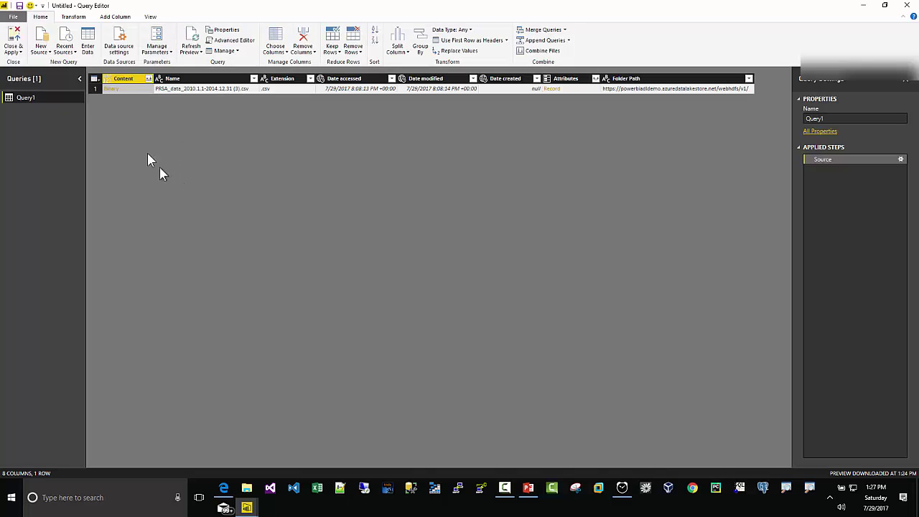
Expand the Binary content into CSV rows and promote the first row to column headers.
click(113, 92)
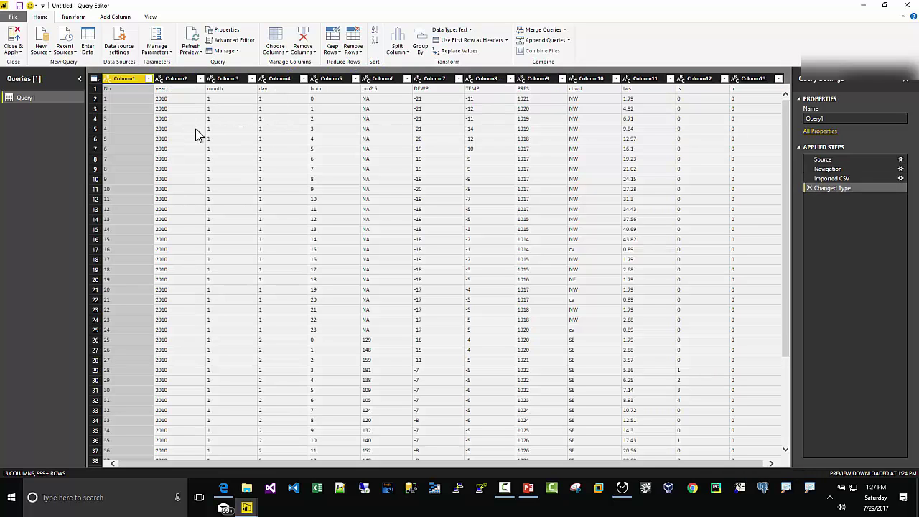
click(95, 89)
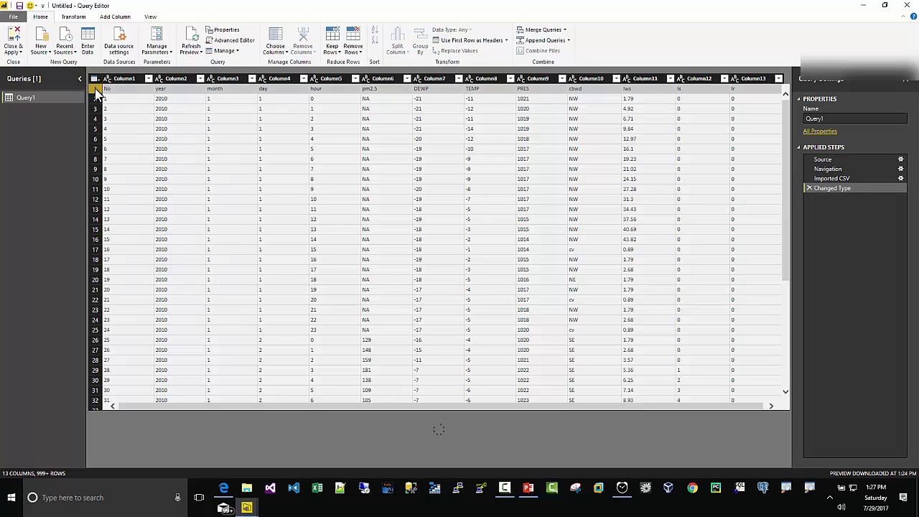
click(74, 18)
click(51, 52)
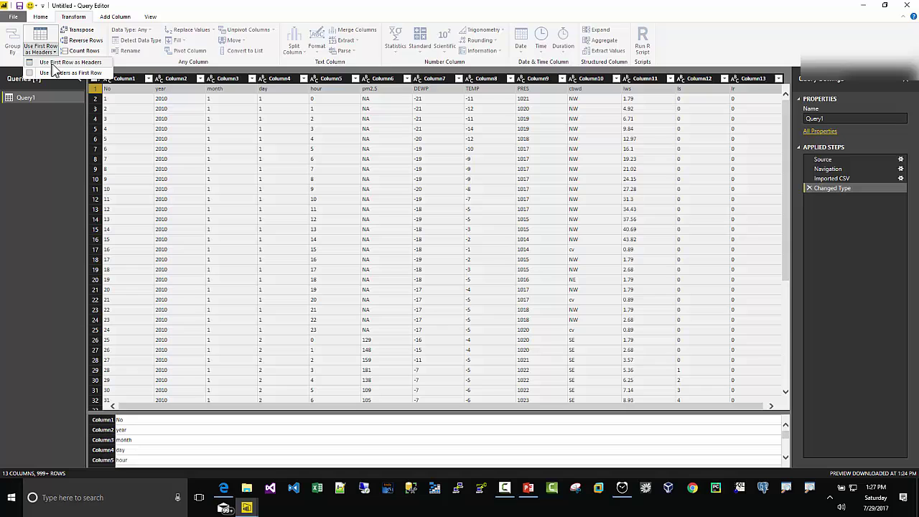
click(64, 63)
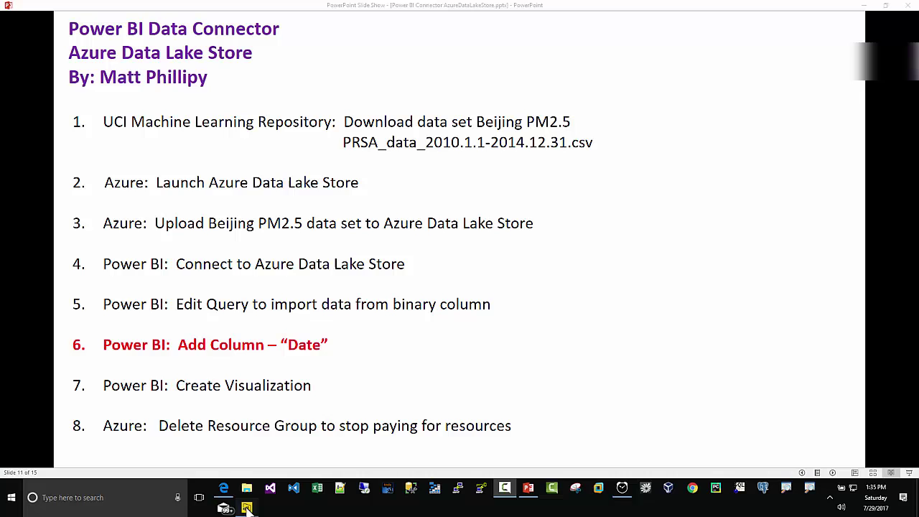
Leave the slide show and bring the Power BI Query Editor back to the front.
mouse_move(247, 507)
click(281, 416)
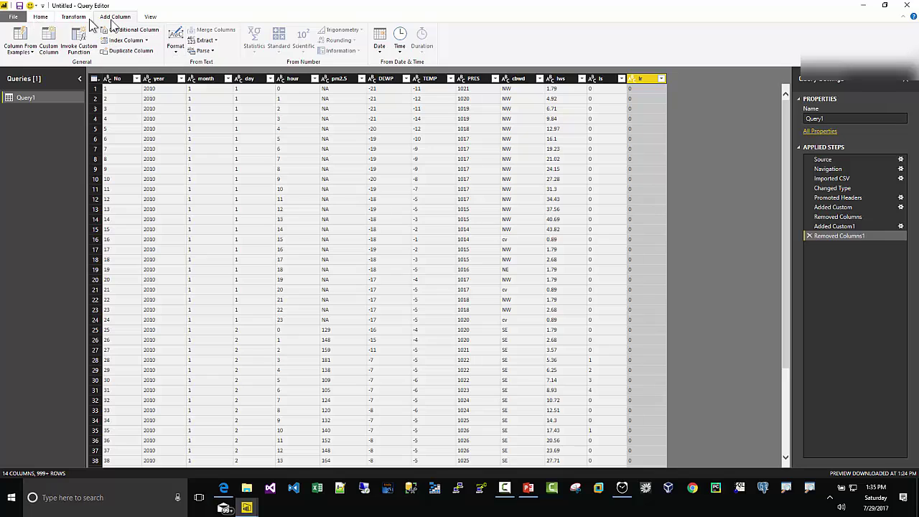
Add a custom column named Date with formula [year]&"-"&[month]&"-"&[day].
click(48, 40)
double_click(337, 184)
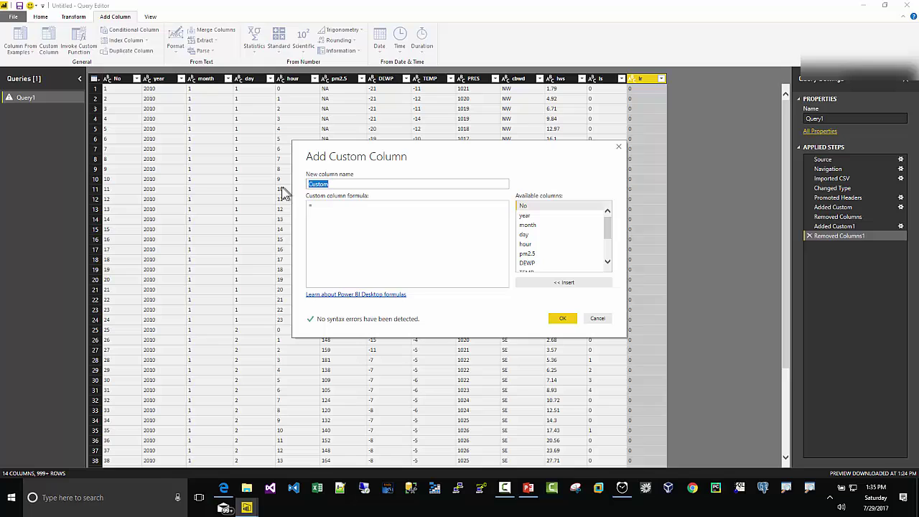
text(Date)
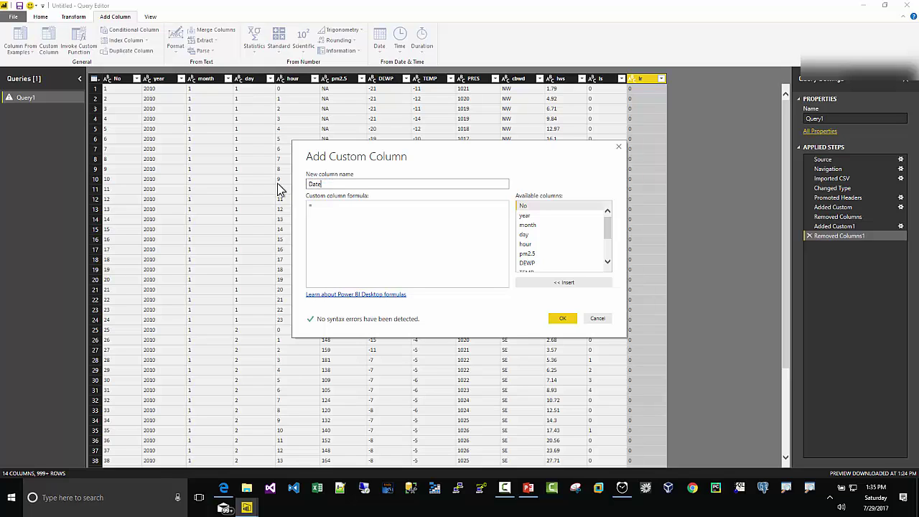
click(528, 218)
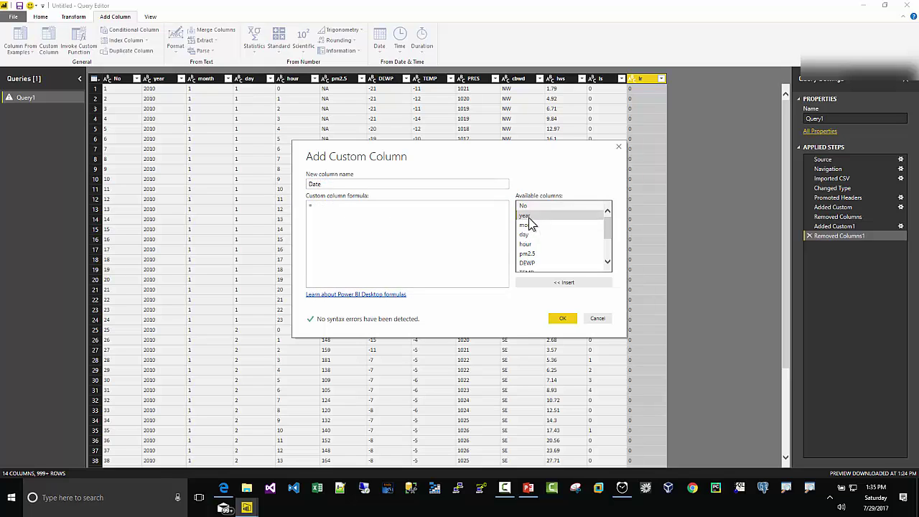
double_click(528, 219)
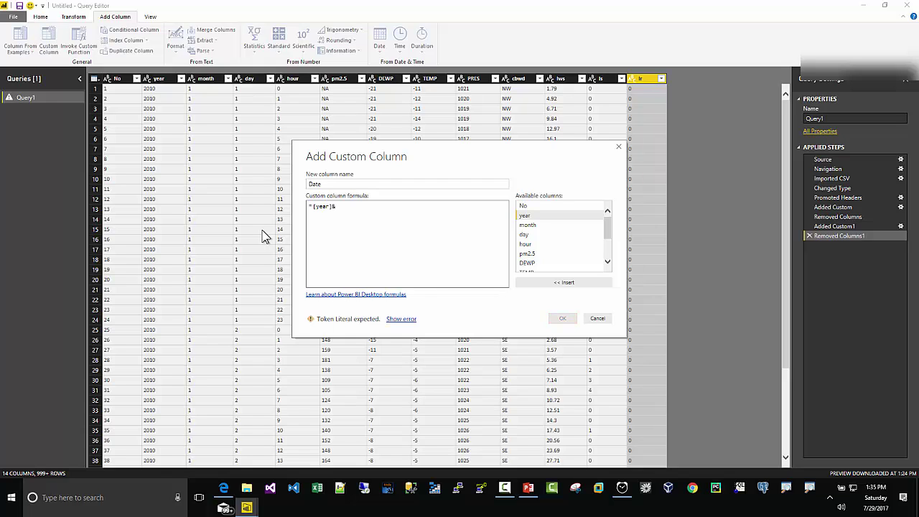
text("-"&)
double_click(526, 226)
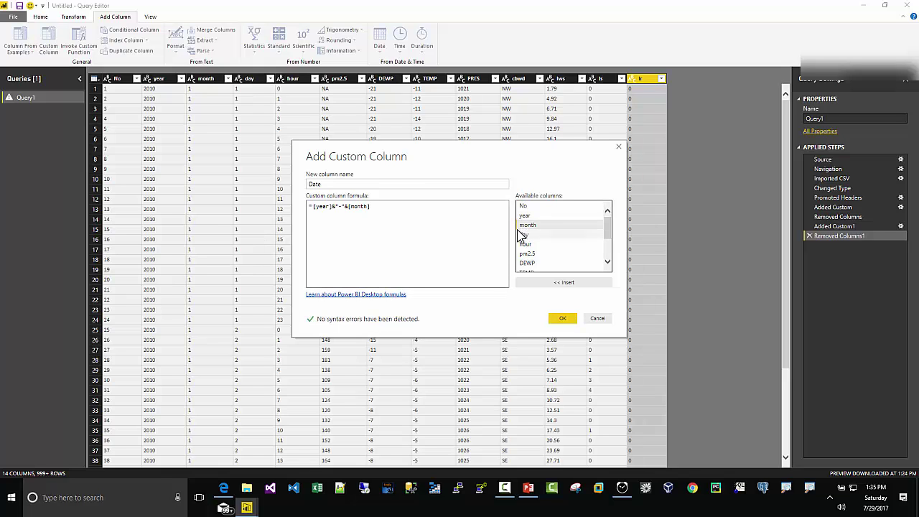
text(&"-")
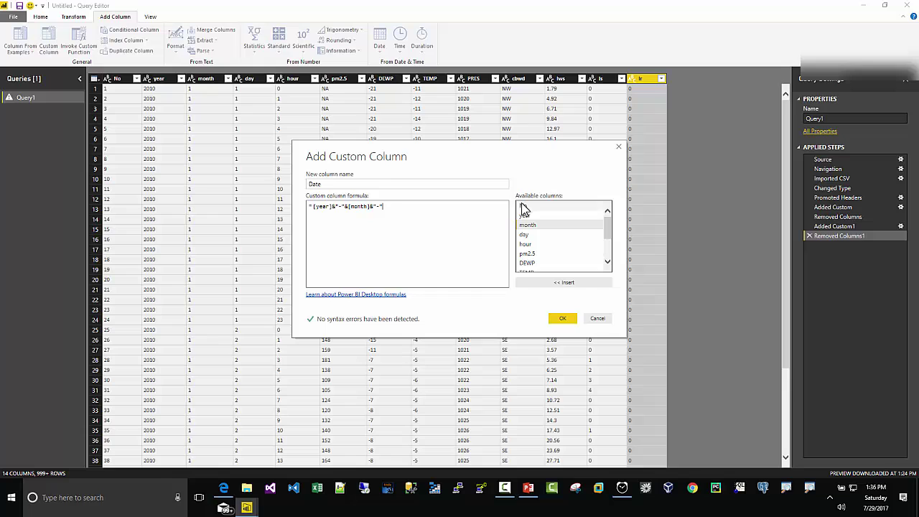
text(&)
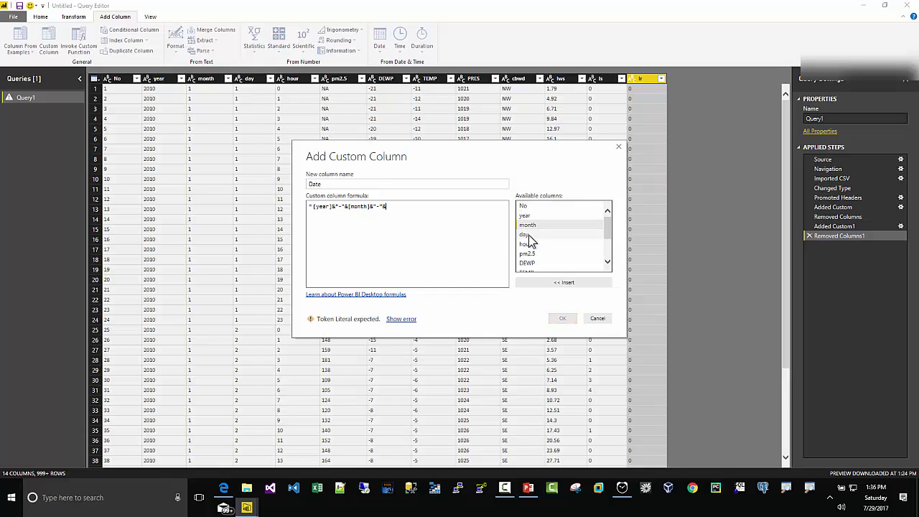
click(529, 235)
double_click(528, 237)
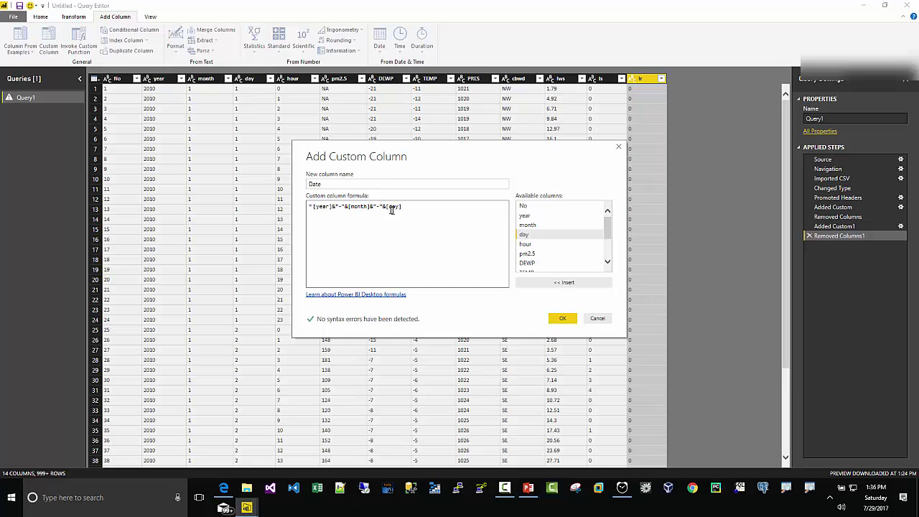
click(561, 321)
click(562, 318)
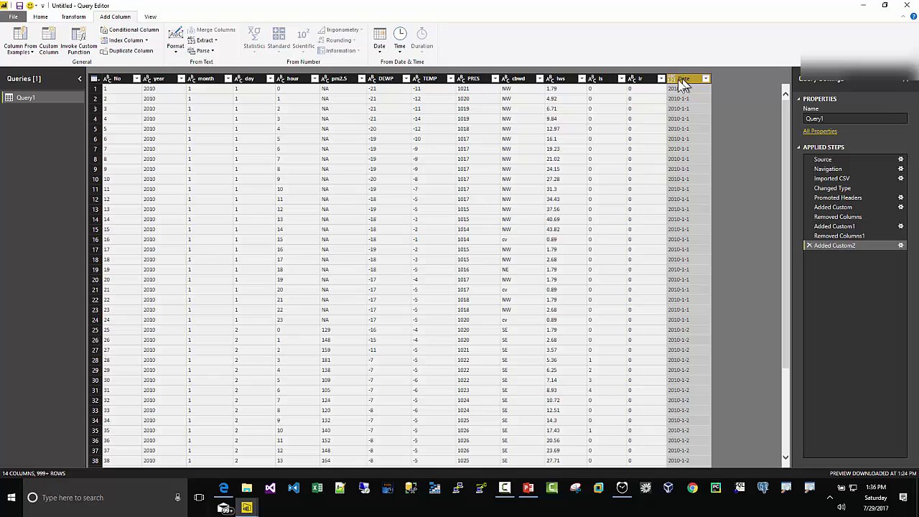
Change the Date column's data type to Date, showing values like 1/1/2010.
click(378, 49)
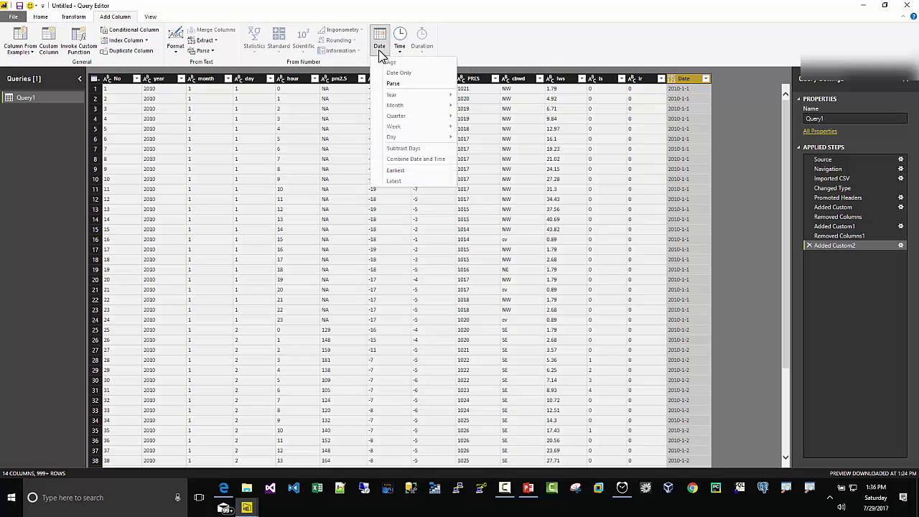
click(497, 34)
click(78, 17)
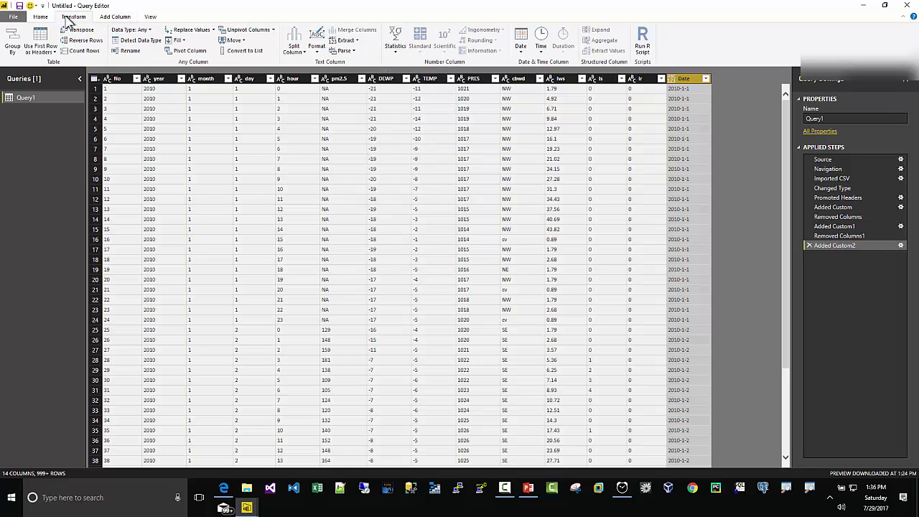
click(136, 30)
click(137, 86)
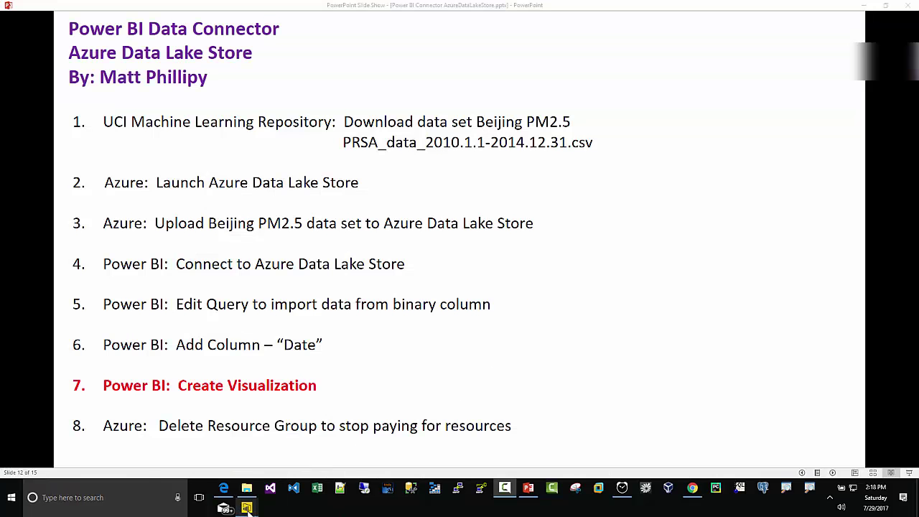
Leave the Create Visualization slide and bring the Query Editor back to the front.
mouse_move(247, 508)
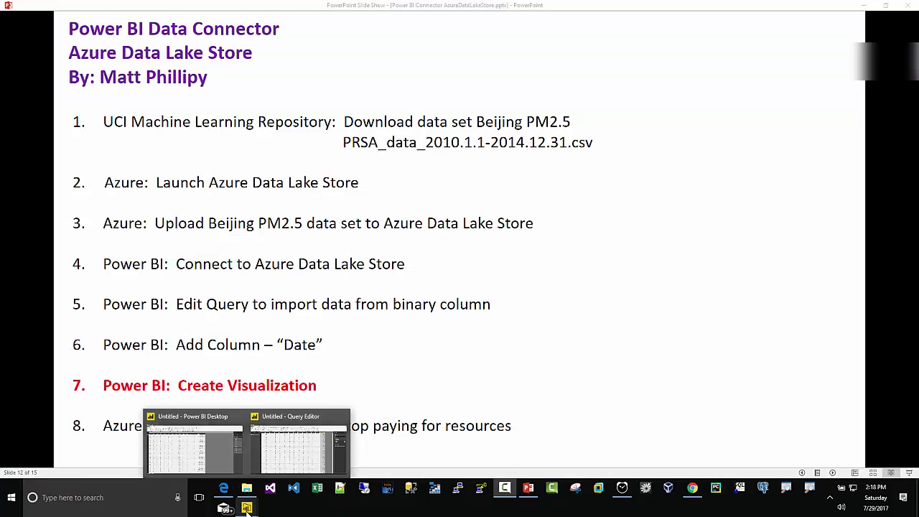
click(288, 467)
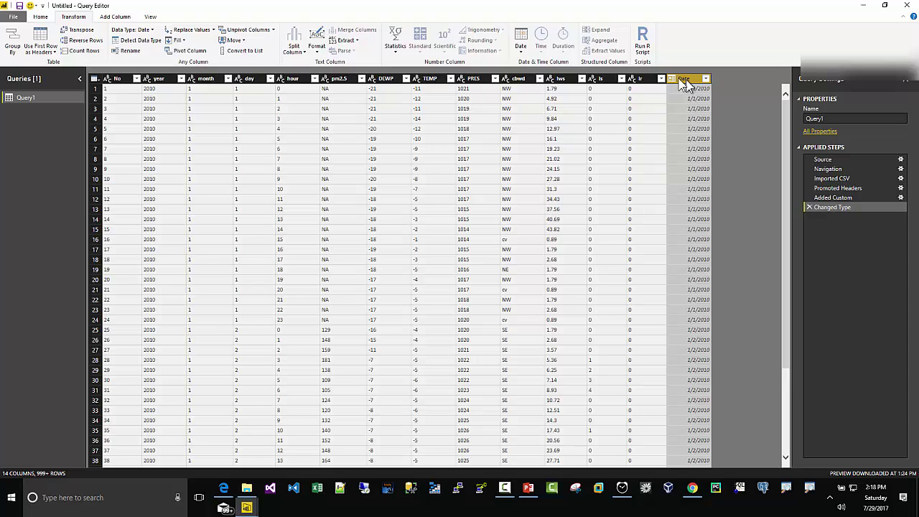
Change the TEMP column's data type to Whole Number, then check the Date column's type.
click(428, 81)
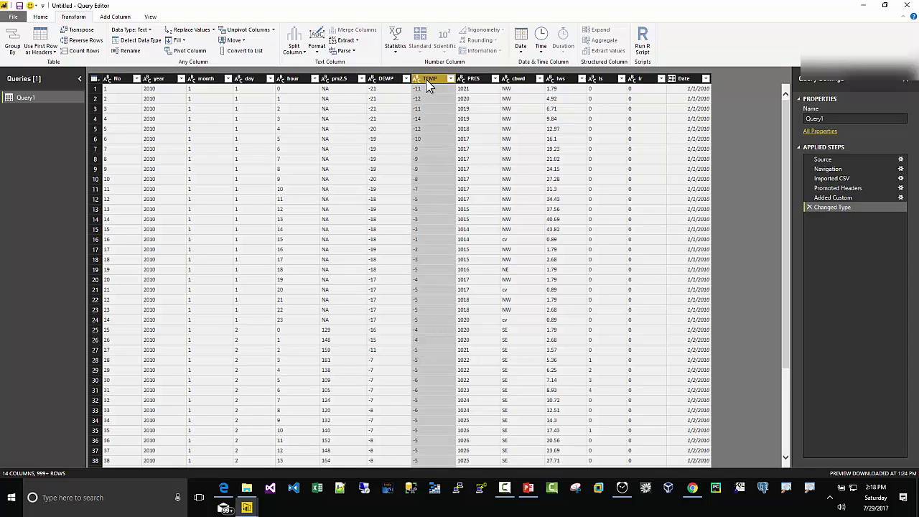
click(122, 29)
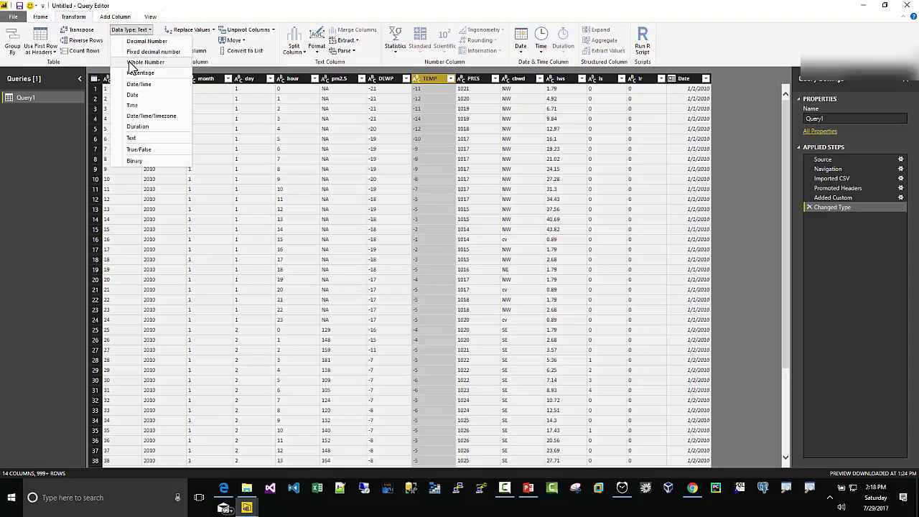
click(132, 63)
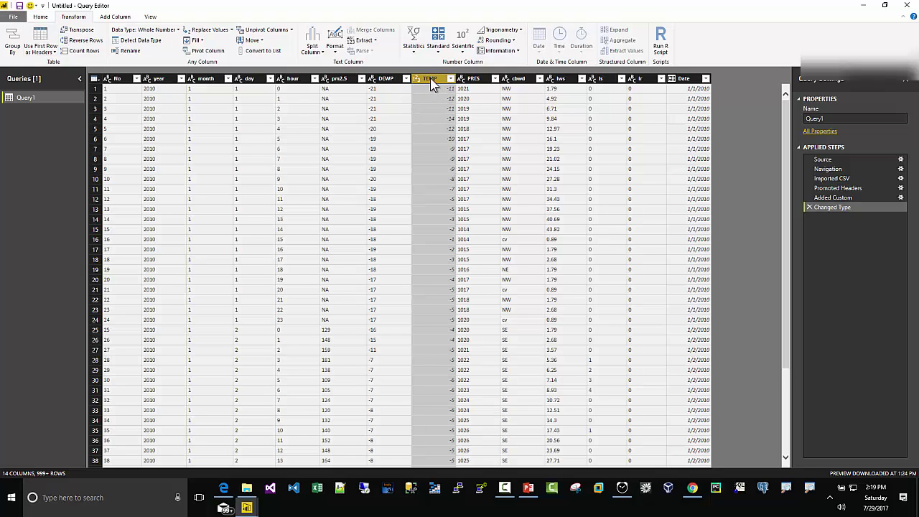
click(695, 79)
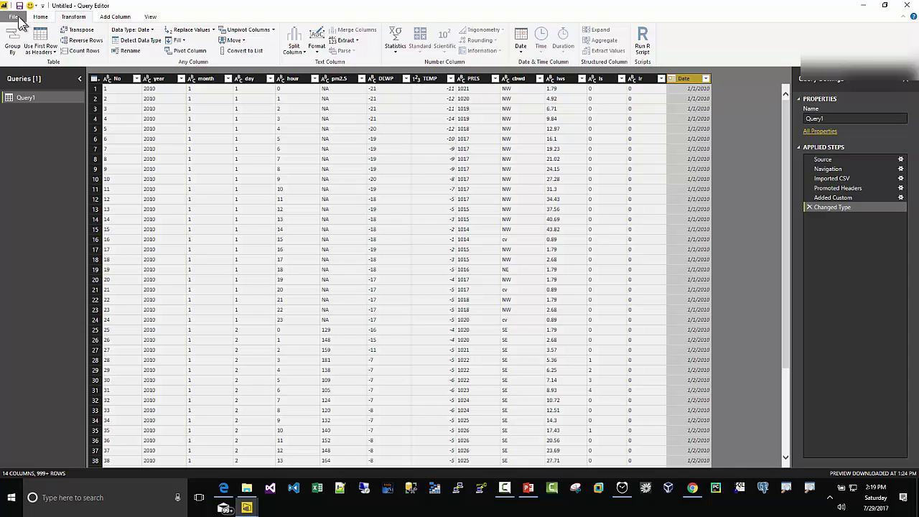
Close & Apply the Query1 changes and return to the Report view canvas.
click(13, 19)
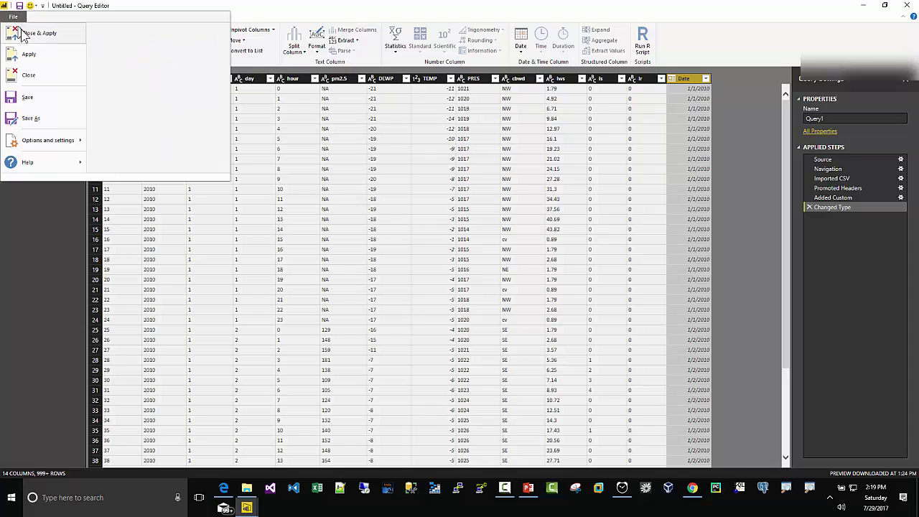
click(29, 34)
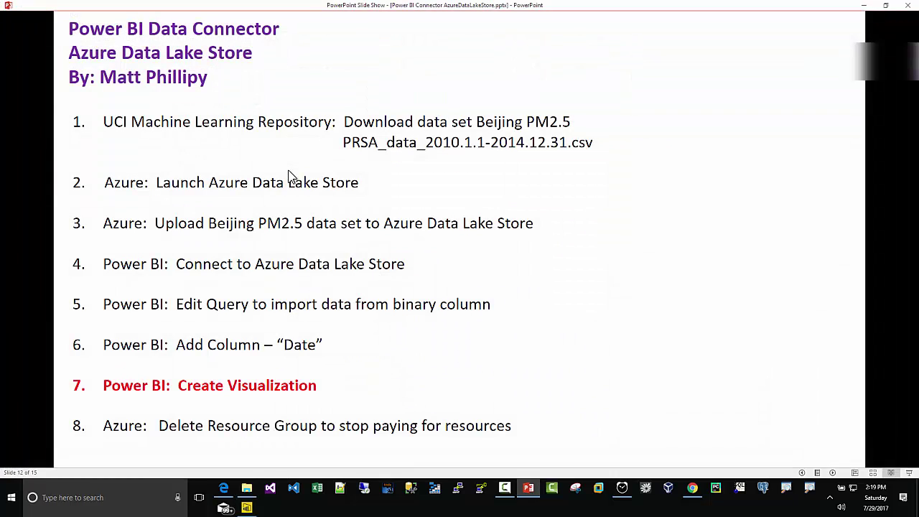
click(247, 508)
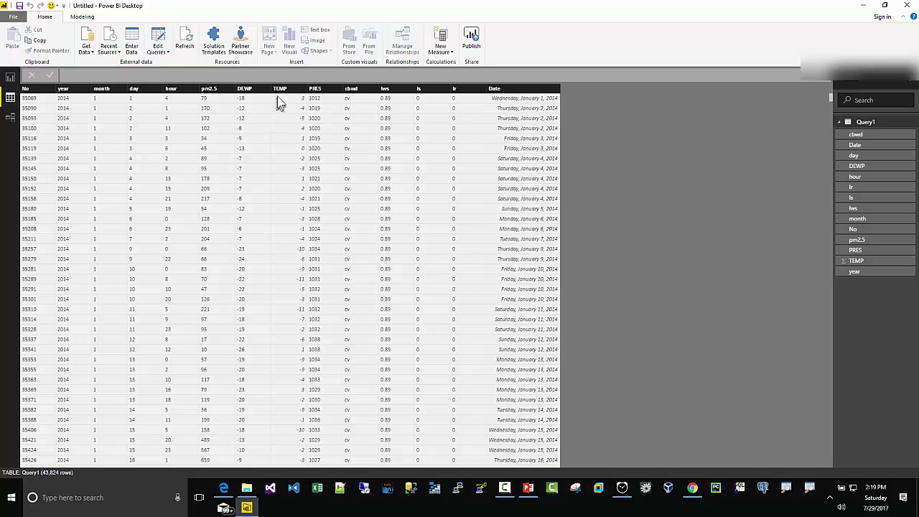
click(10, 79)
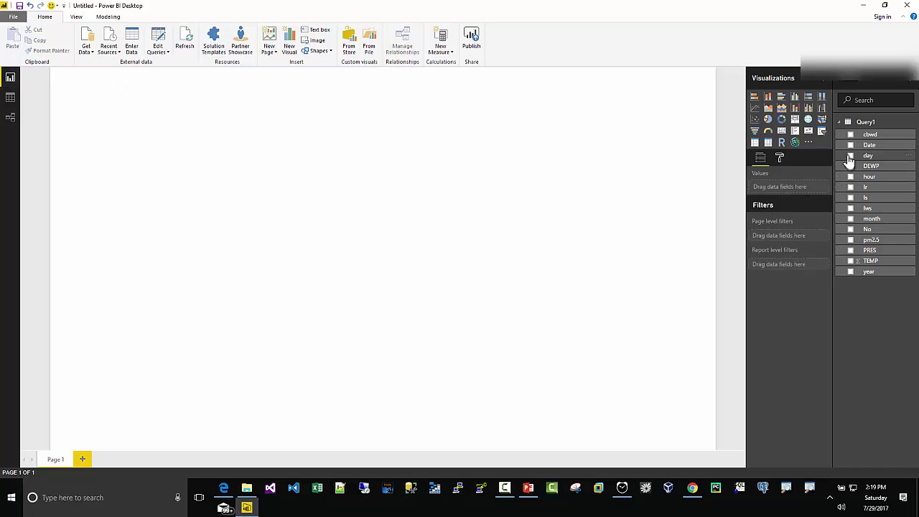
Build a line chart of TEMP on the Date hierarchy, expanded to Quarter and Month, with Year and Day removed.
click(851, 145)
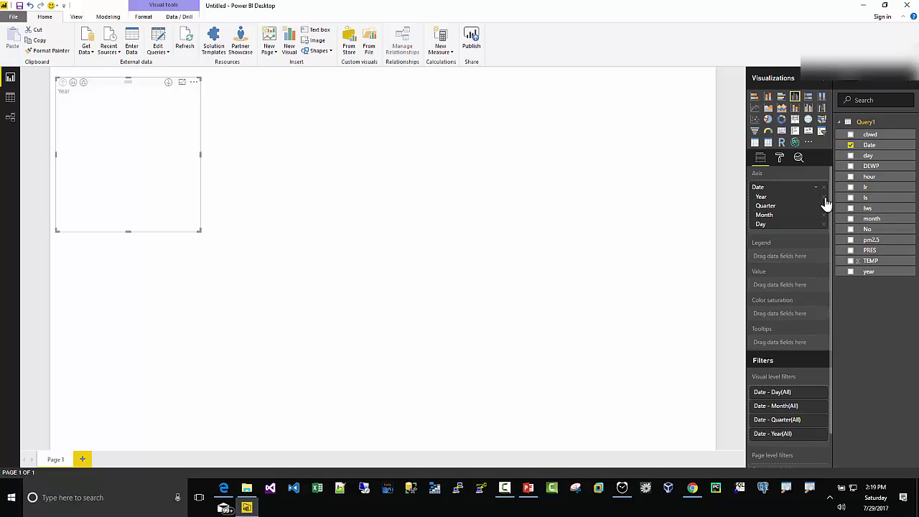
click(824, 197)
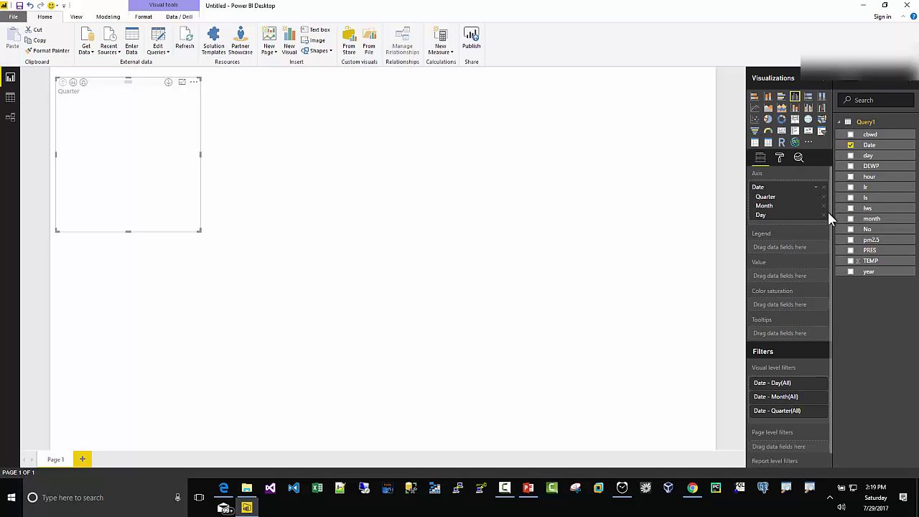
click(824, 215)
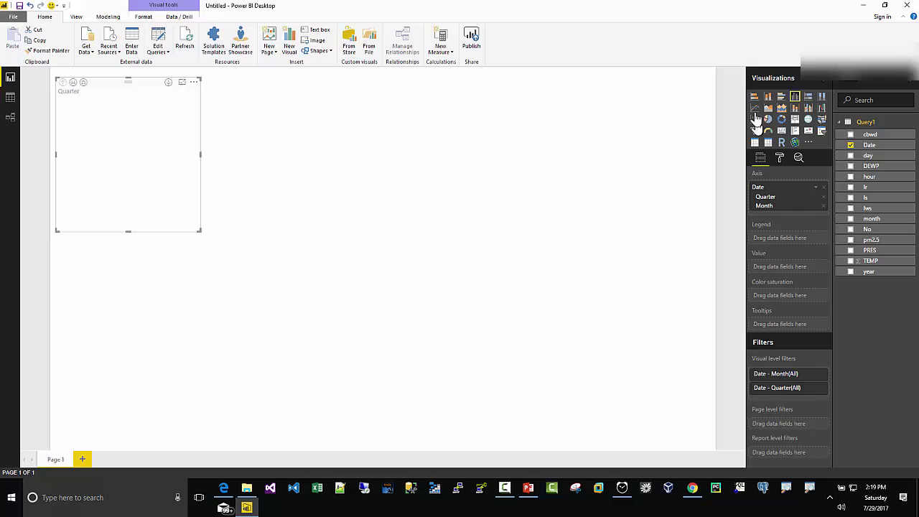
click(754, 109)
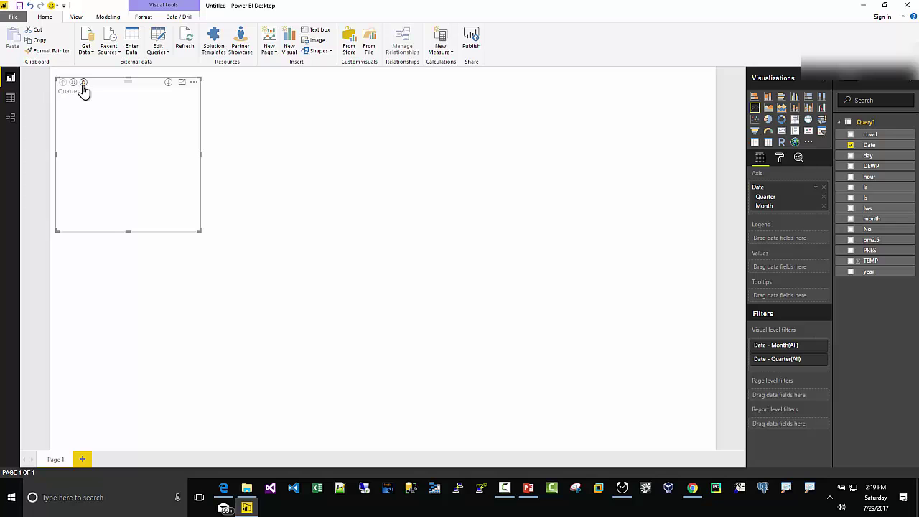
click(83, 83)
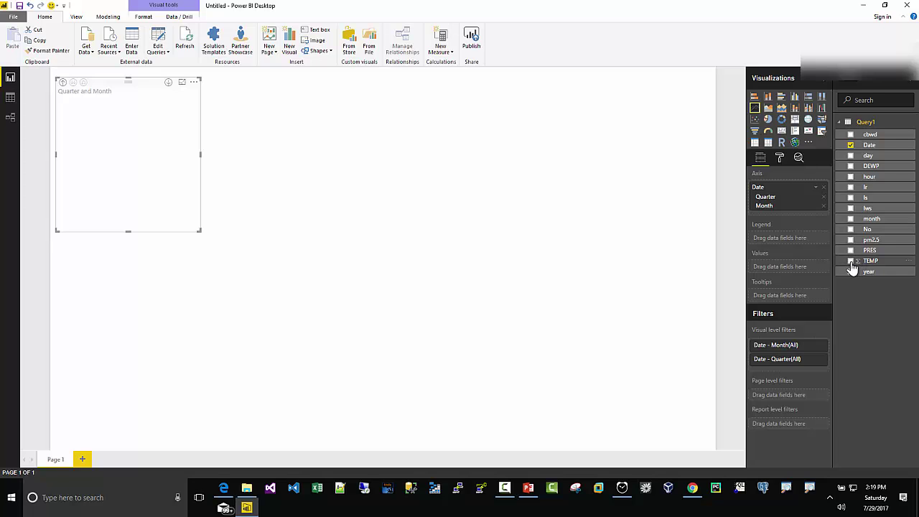
click(851, 262)
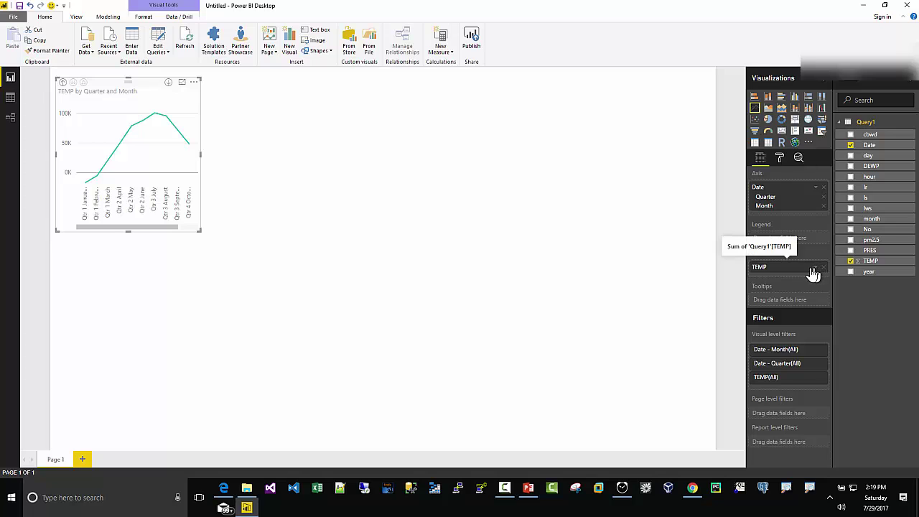
Plot Maximum and Minimum of TEMP as two series and drag the chart larger.
click(815, 267)
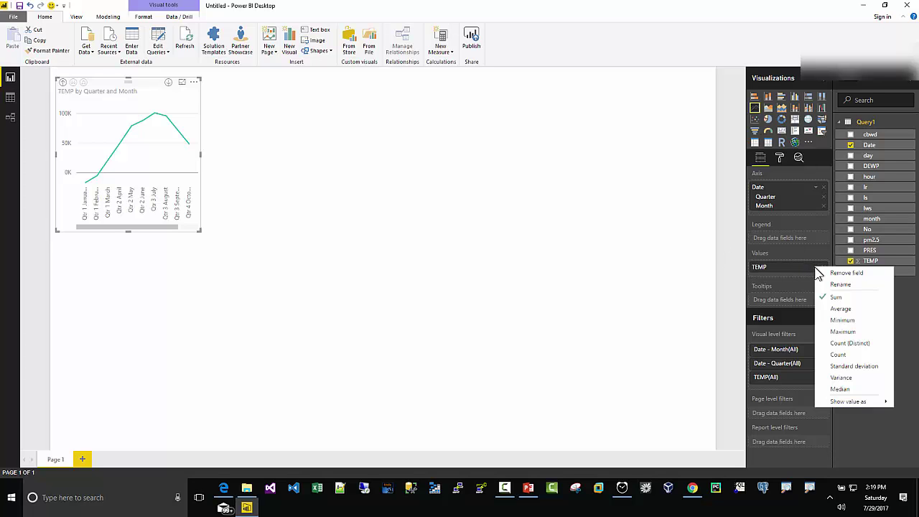
click(828, 333)
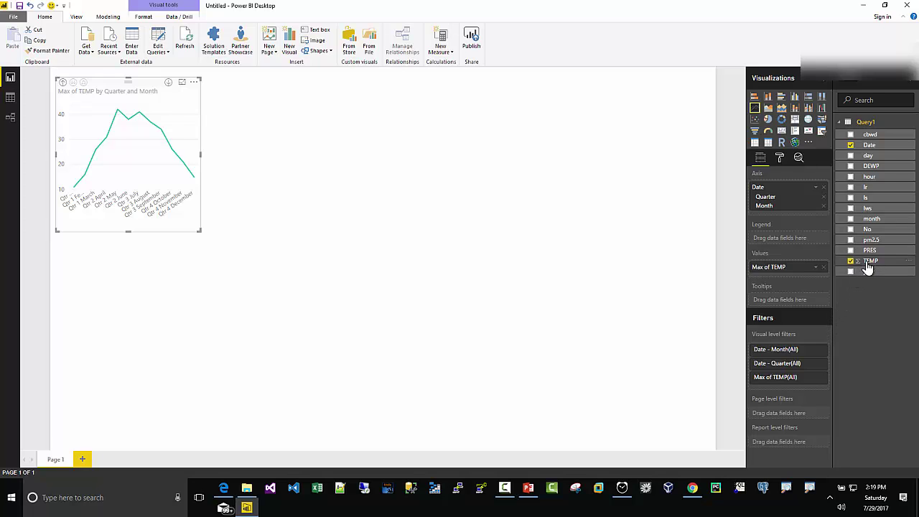
drag(868, 263, 795, 285)
drag(869, 261, 799, 280)
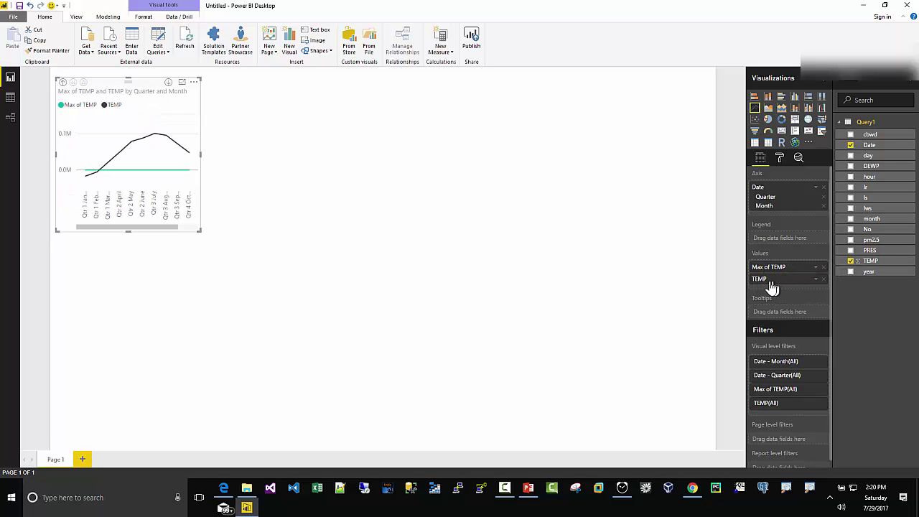
click(816, 280)
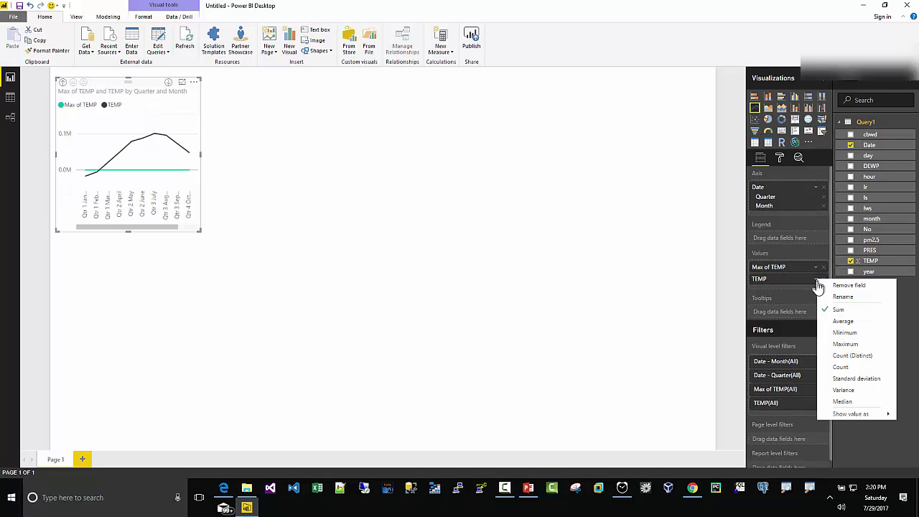
click(839, 333)
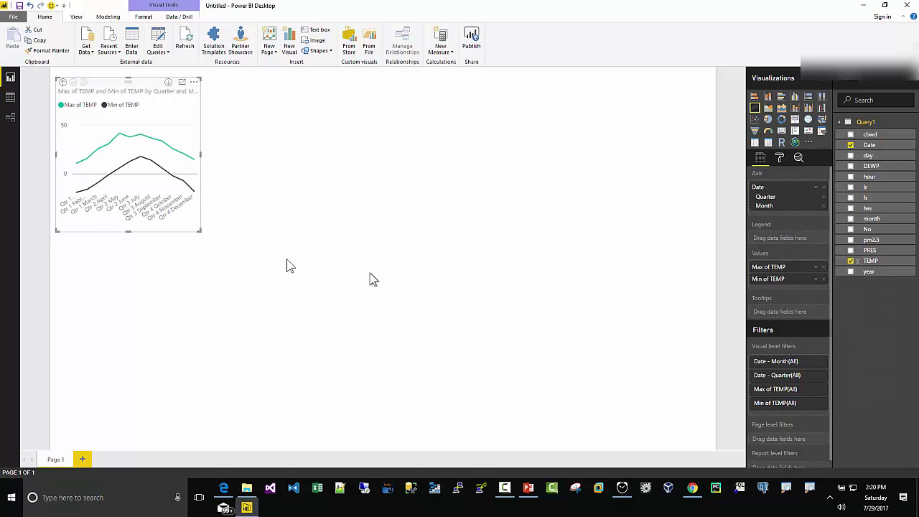
drag(200, 232, 369, 365)
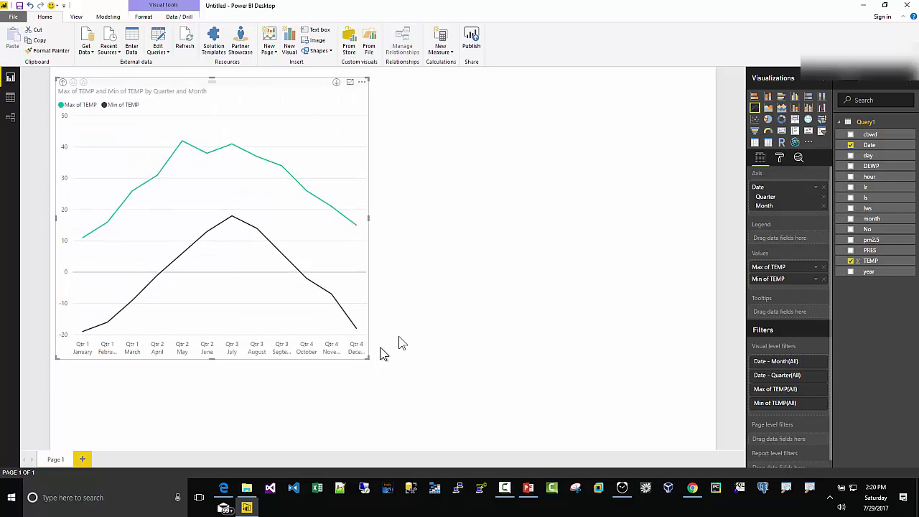
In the Format pane's Data colors, set Max of TEMP to red and Min of TEMP to blue-grey.
click(780, 160)
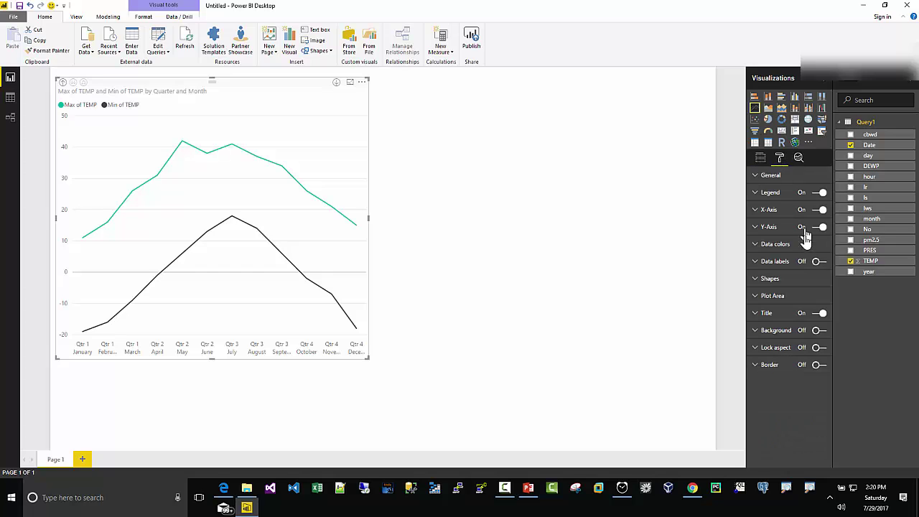
click(760, 246)
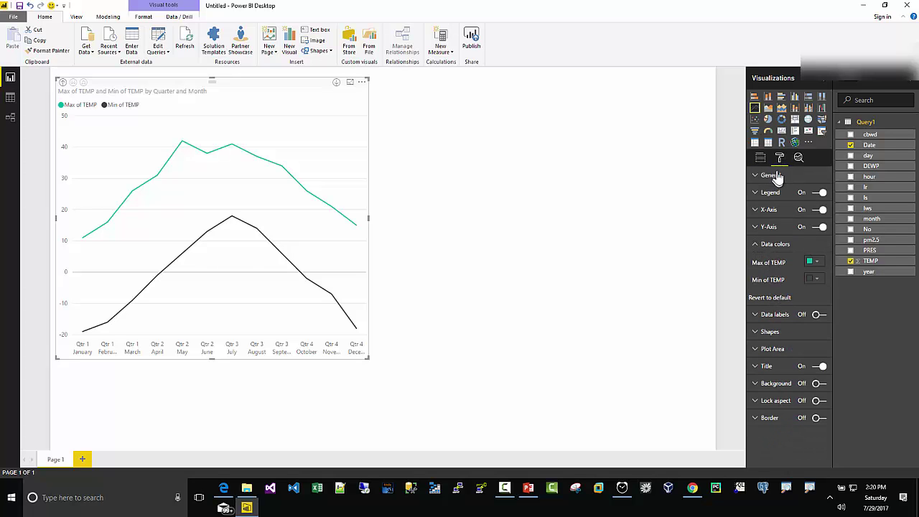
click(820, 262)
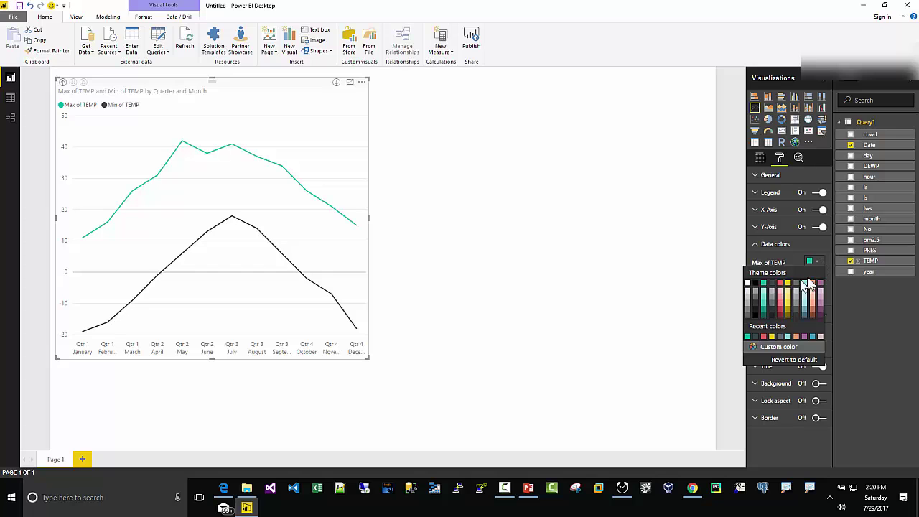
click(782, 281)
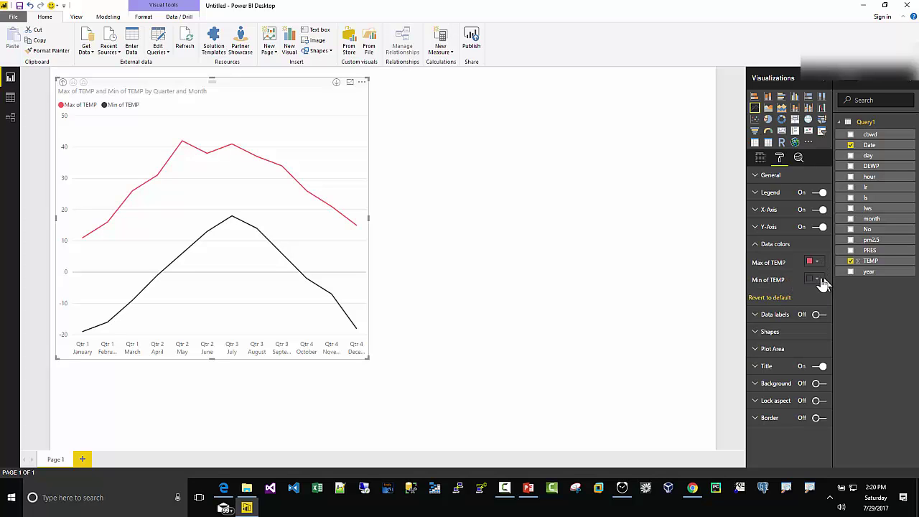
click(816, 280)
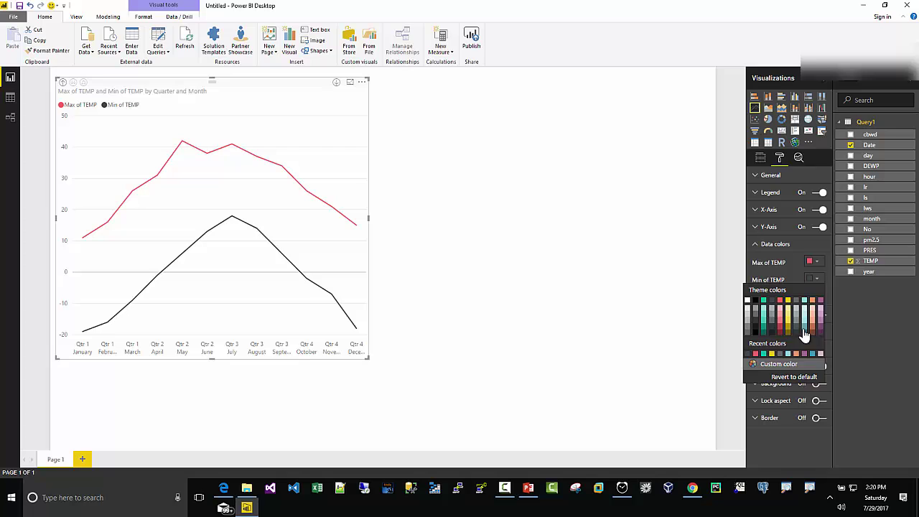
click(798, 331)
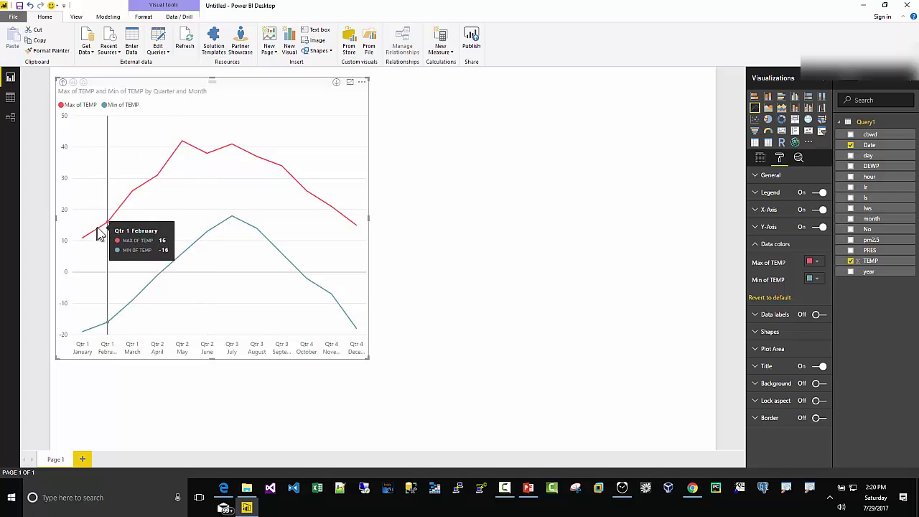
Drag the line chart's bottom-right corner outward to enlarge it further.
drag(368, 359, 440, 388)
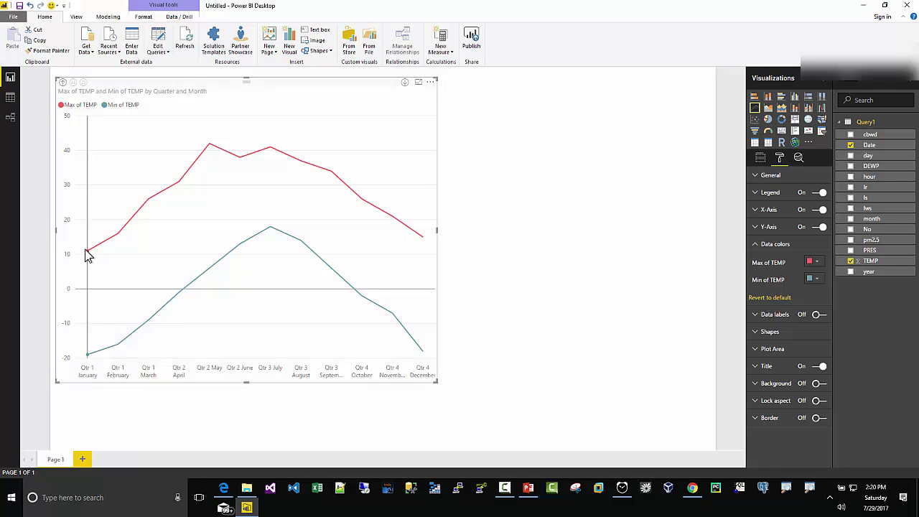
mouse_move(86, 256)
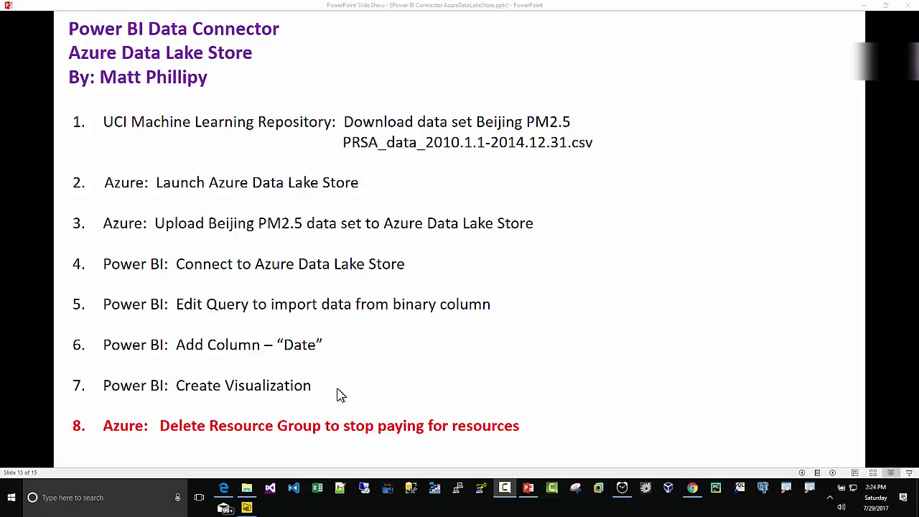
Leave the PowerPoint slide show for the Azure portal's powerbiadldemo Data Lake Store overview in Edge.
key(alt+Tab)
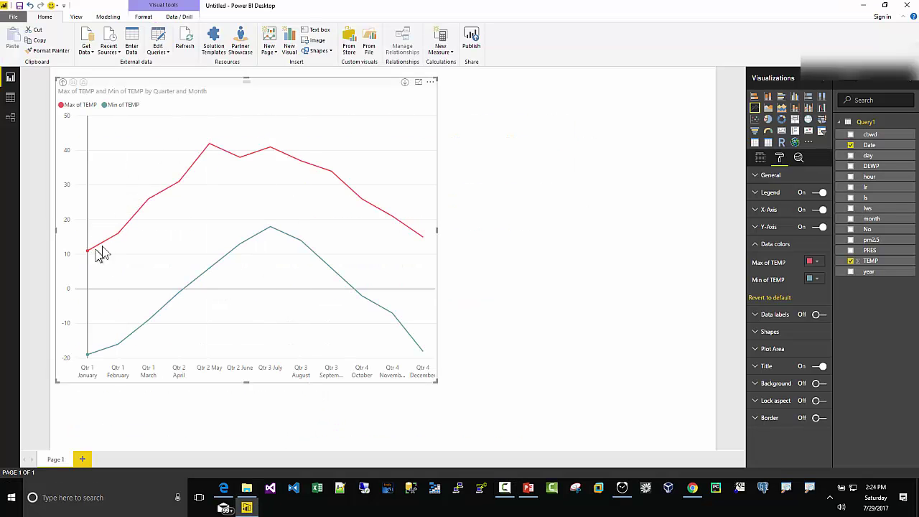
mouse_move(101, 255)
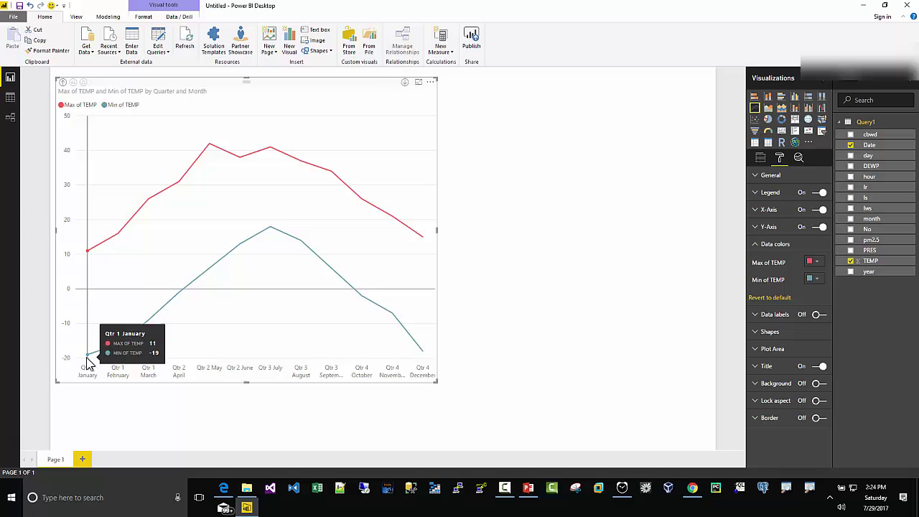
click(529, 490)
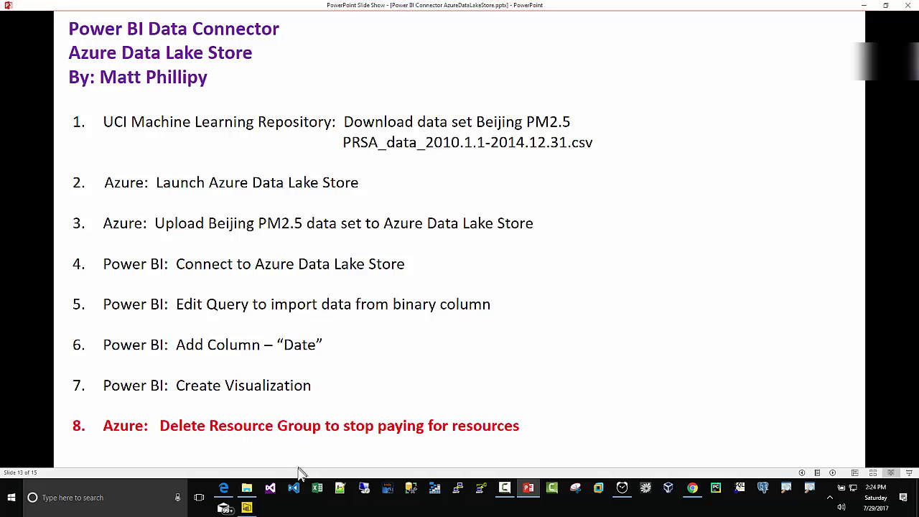
click(223, 489)
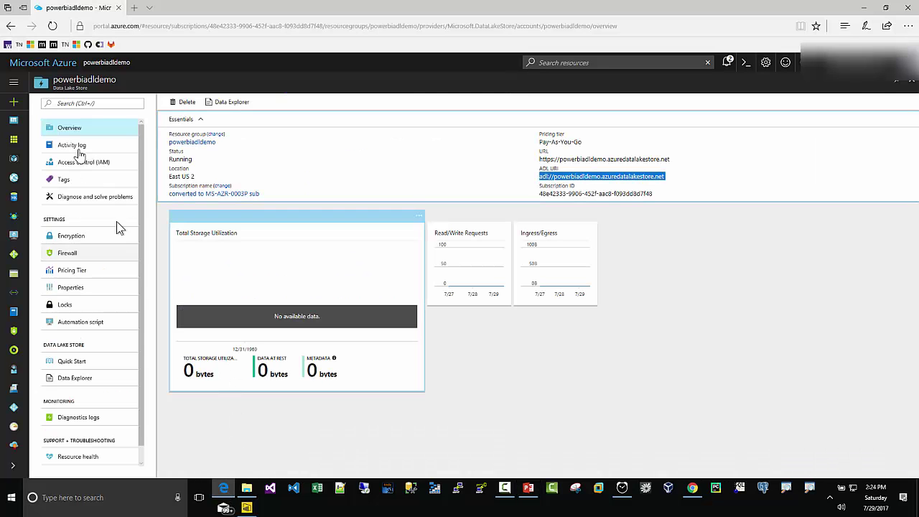
From the Azure dashboard, open Resource groups and select powerbiadldemo.
click(36, 62)
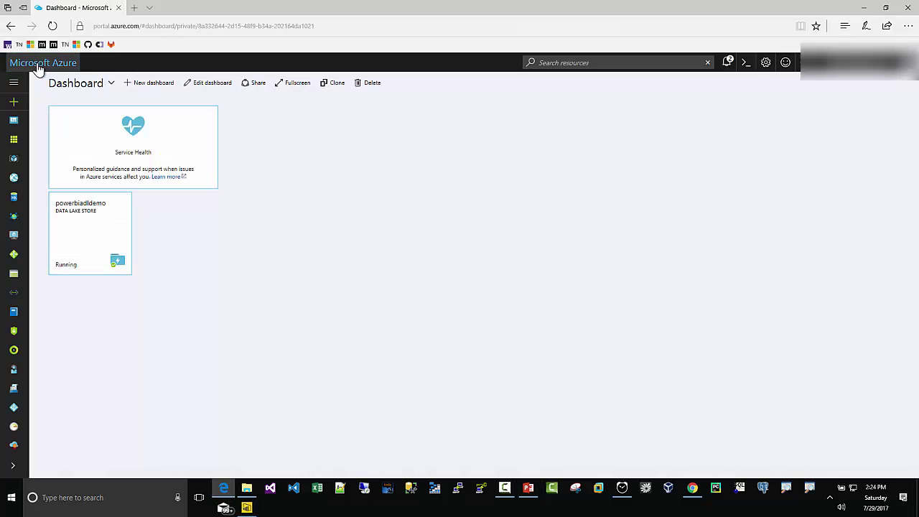
click(14, 163)
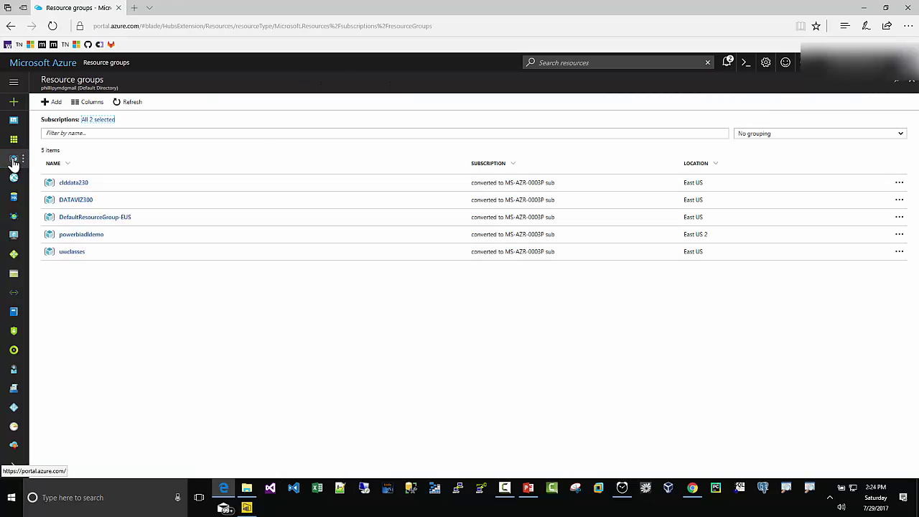
click(71, 237)
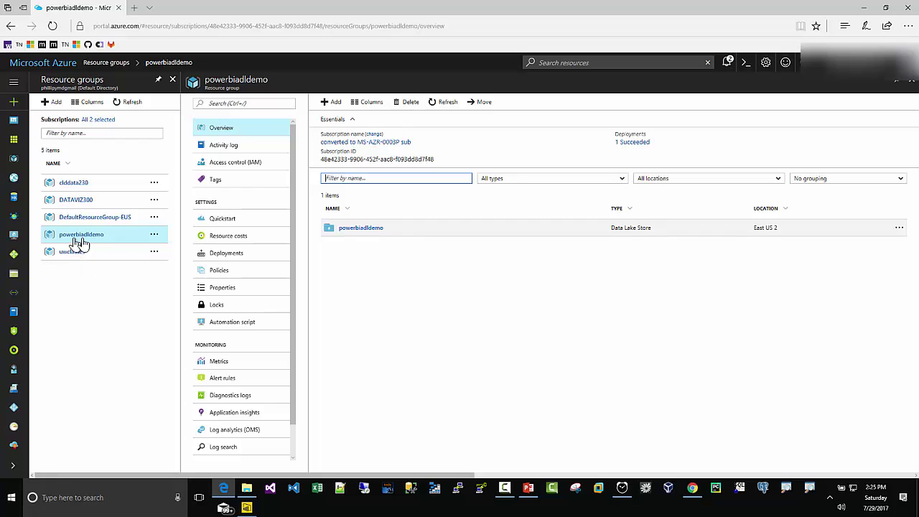
Delete the powerbiadldemo resource group and confirm the deletion.
click(408, 104)
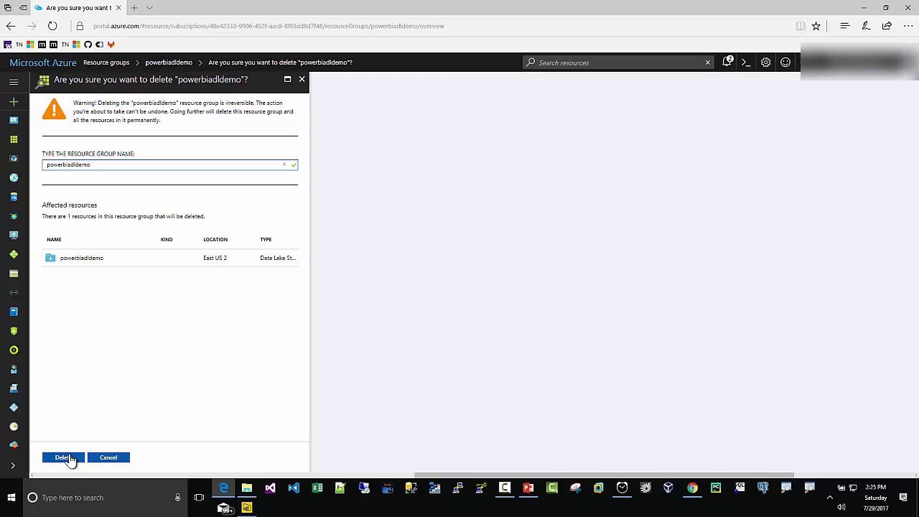
click(72, 458)
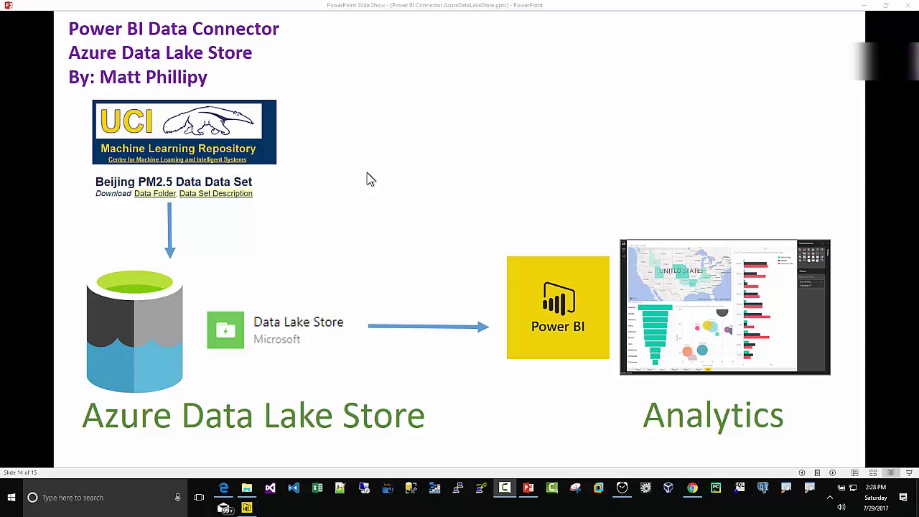
Advance the slide show to slide 15, then on to the end-of-show screen.
click(368, 179)
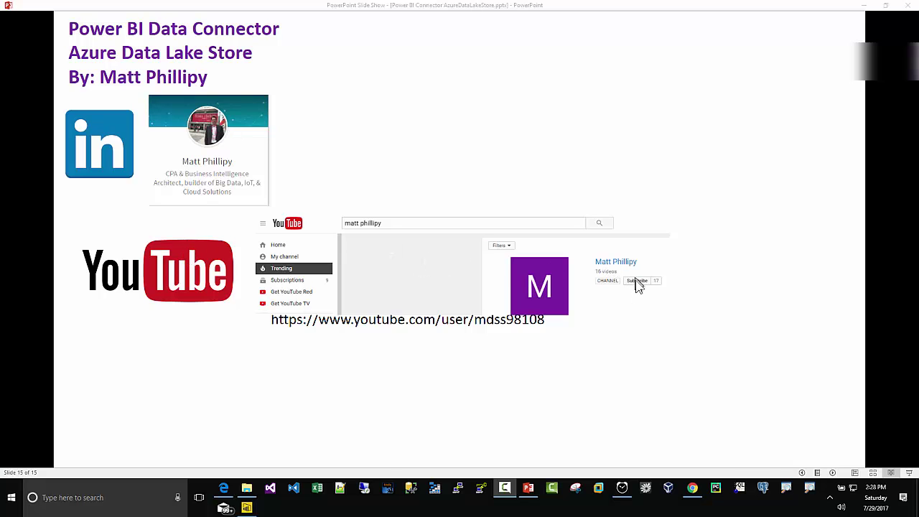
click(406, 143)
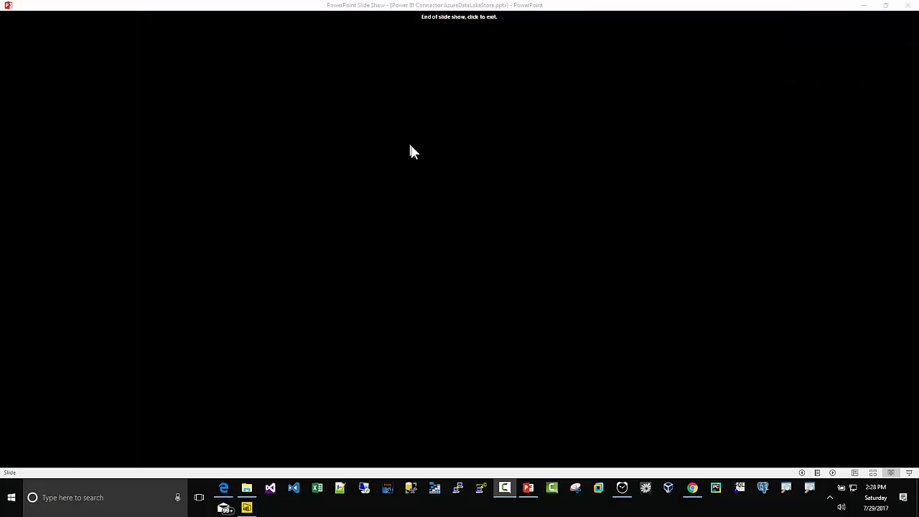